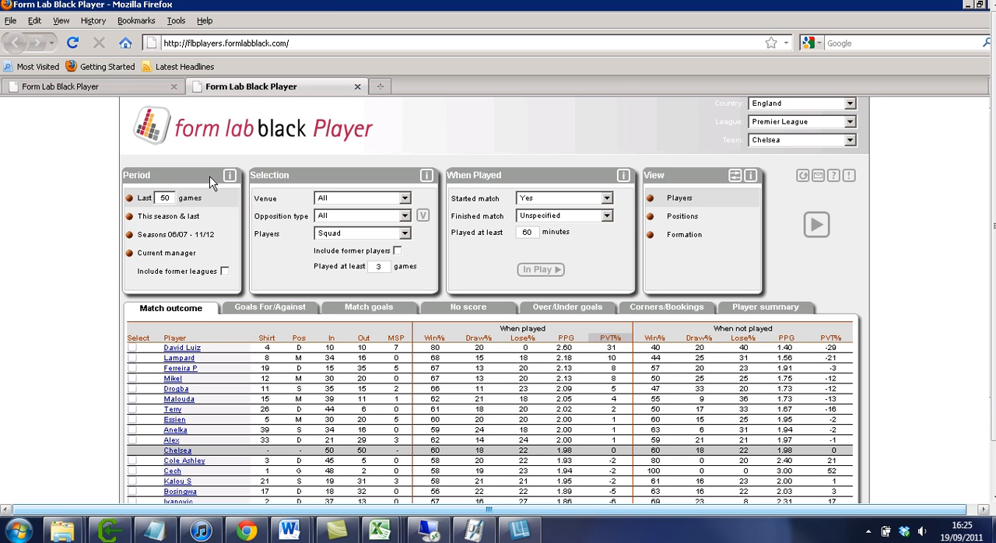
Try the This season & last and Current manager periods, returning the selection to the last 50 games.
{"action": "left_click", "coordinate": [160, 217]}
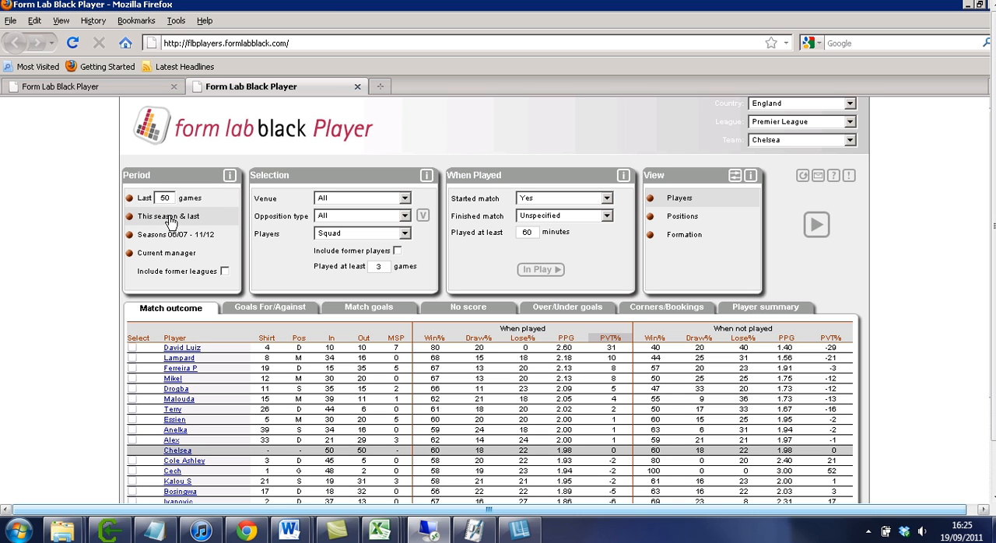
{"action": "left_click", "coordinate": [165, 197]}
{"action": "left_click", "coordinate": [148, 202]}
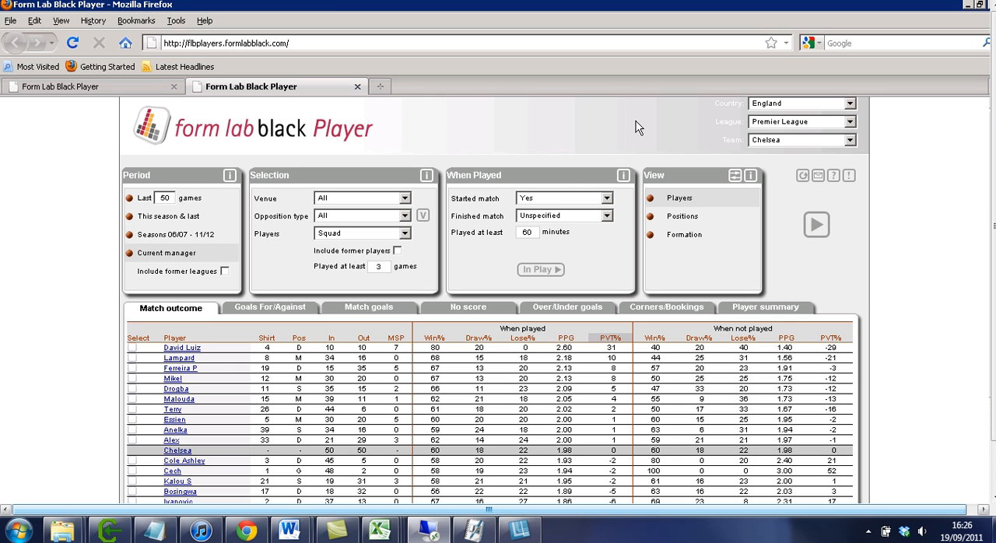
{"action": "left_click", "coordinate": [179, 243]}
{"action": "left_click", "coordinate": [146, 205]}
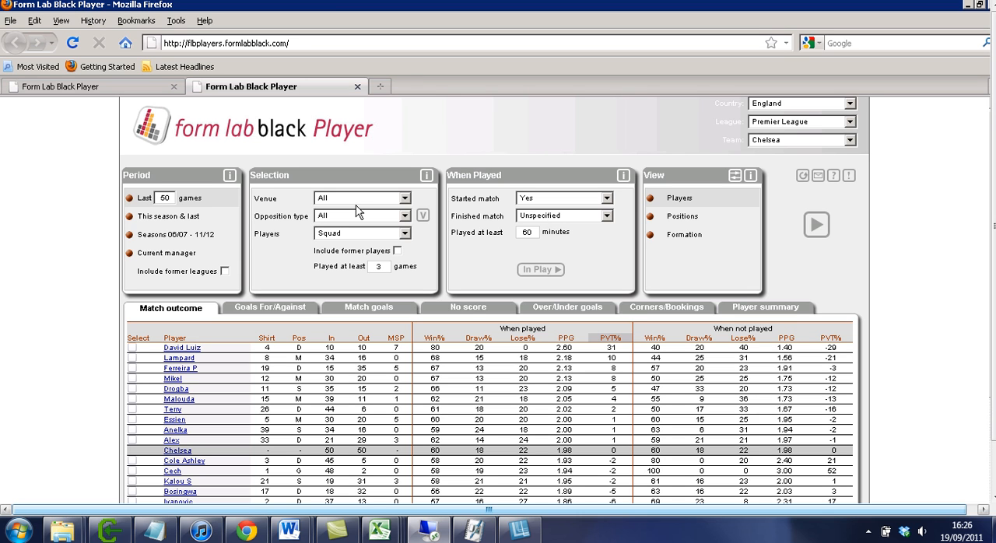
Set the period to Seasons 06/07 - 11/12 and update the Chelsea player table.
{"action": "left_click", "coordinate": [173, 223]}
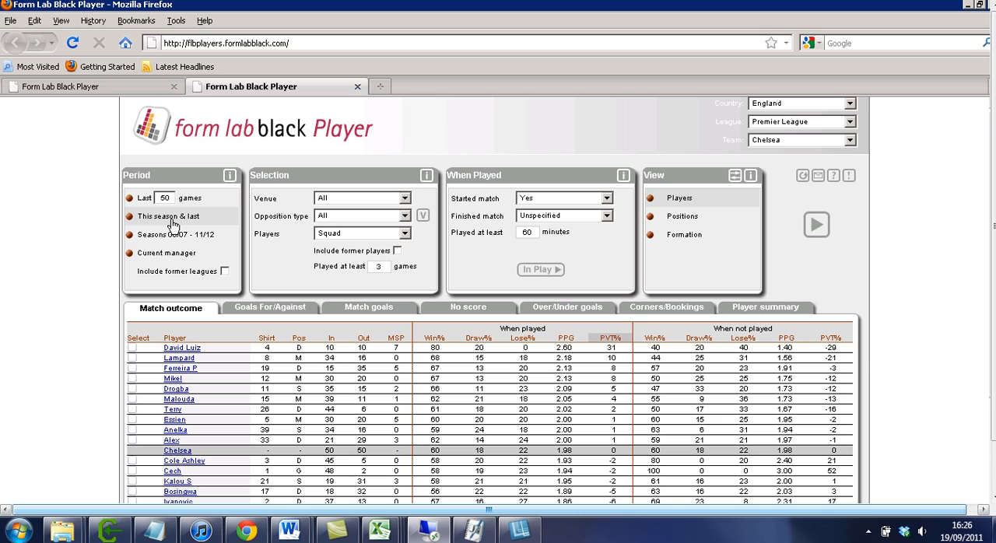
{"action": "left_click", "coordinate": [179, 236]}
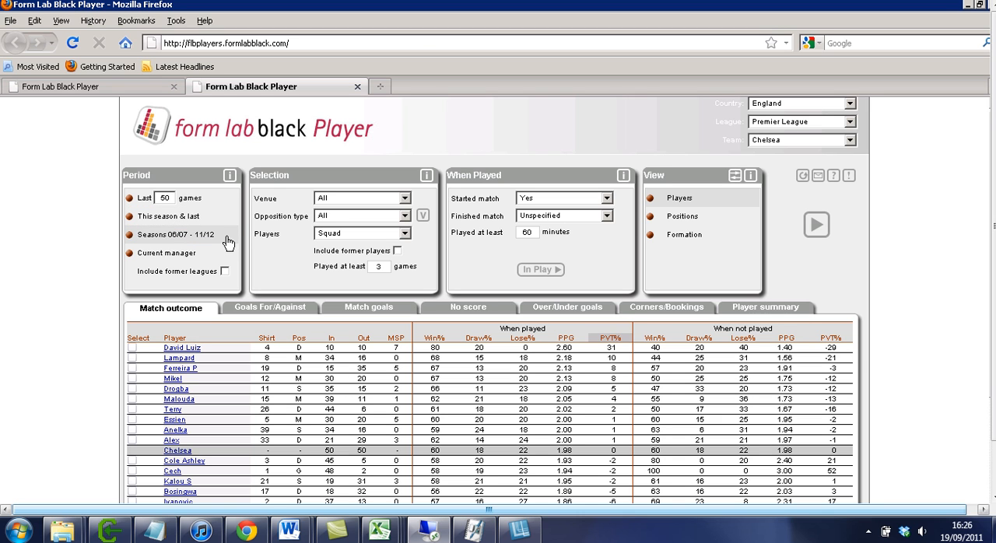
{"action": "left_click", "coordinate": [822, 232]}
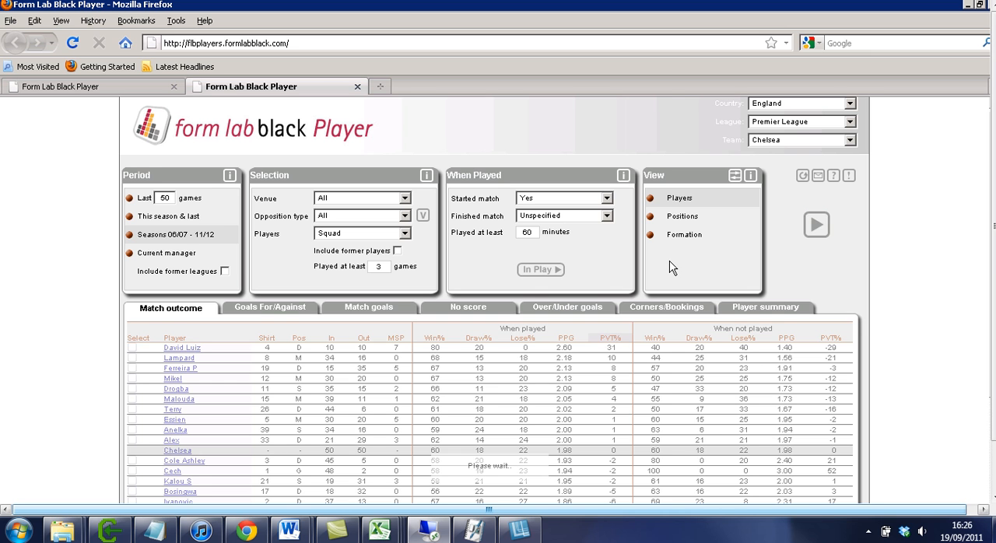
{"action": "scroll", "coordinate": [673, 268], "scroll_direction": "down", "scroll_amount": 4}
{"action": "scroll", "coordinate": [673, 269], "scroll_direction": "up", "scroll_amount": 4}
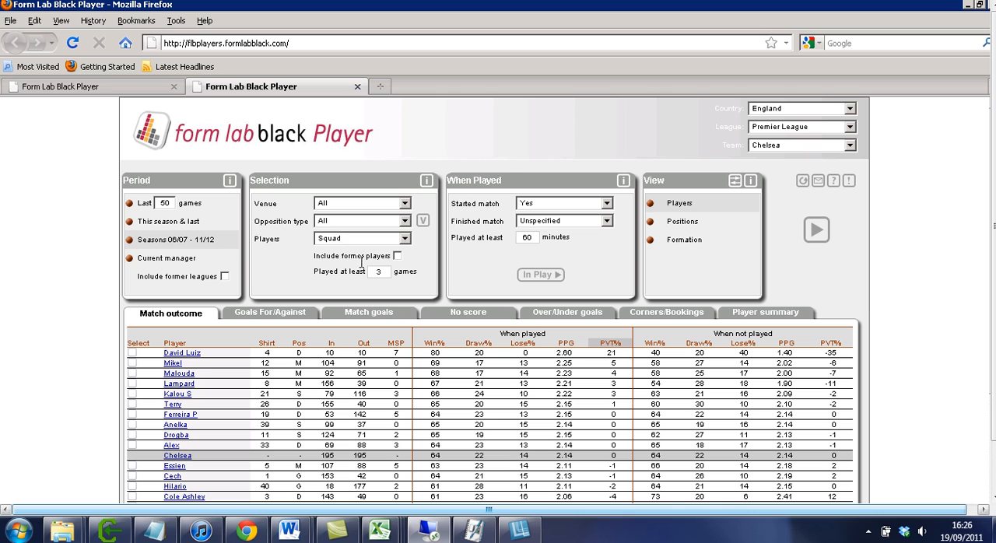
Include former players in the selection, update the Chelsea table and review the full player list.
{"action": "left_click", "coordinate": [225, 276]}
{"action": "left_click", "coordinate": [826, 236]}
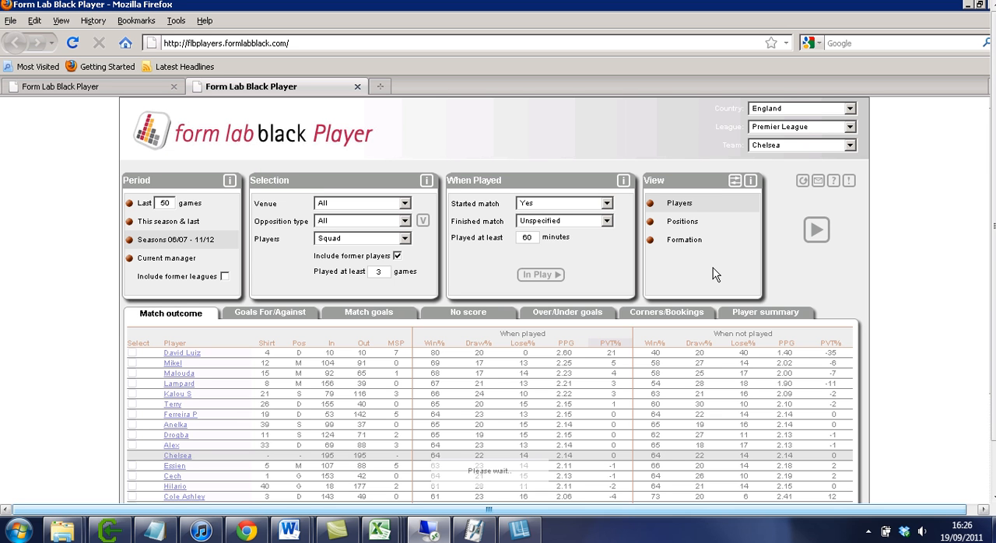
{"action": "scroll", "coordinate": [713, 267], "scroll_direction": "down", "scroll_amount": 2}
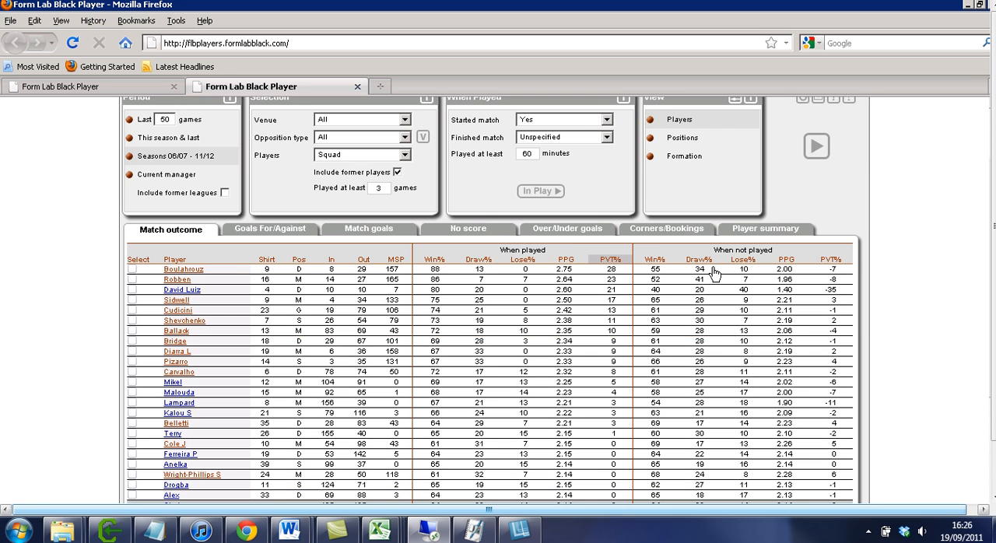
{"action": "scroll", "coordinate": [712, 273], "scroll_direction": "down", "scroll_amount": 2}
{"action": "scroll", "coordinate": [661, 253], "scroll_direction": "up", "scroll_amount": 4}
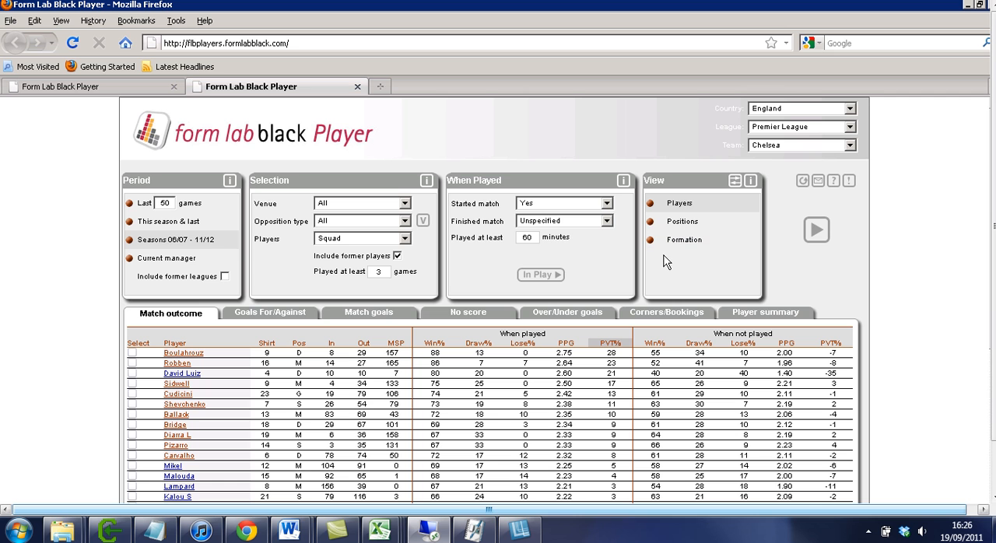
{"action": "scroll", "coordinate": [294, 256], "scroll_direction": "down", "scroll_amount": 7}
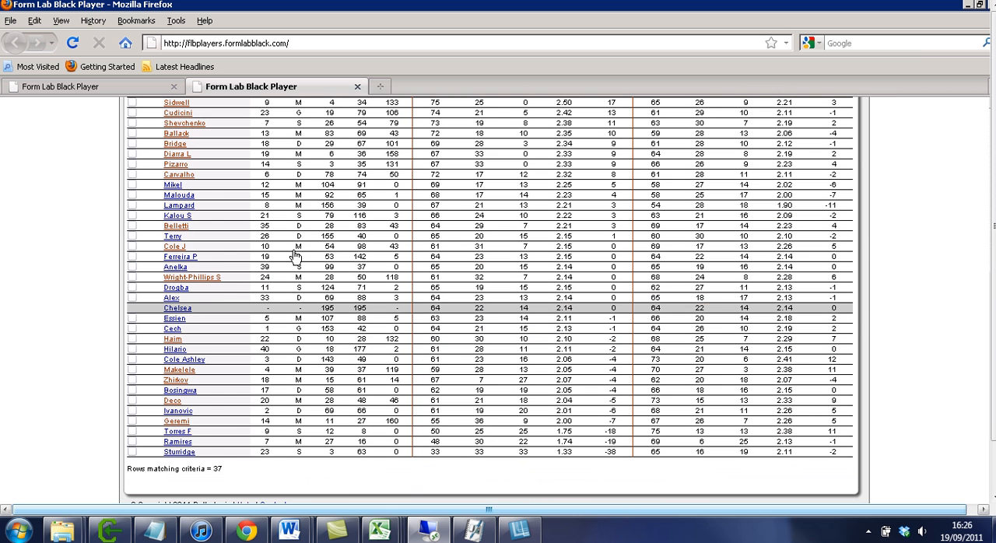
Exclude former players, set the period to the last 50 games and update the Chelsea table.
{"action": "scroll", "coordinate": [472, 281], "scroll_direction": "up", "scroll_amount": 7}
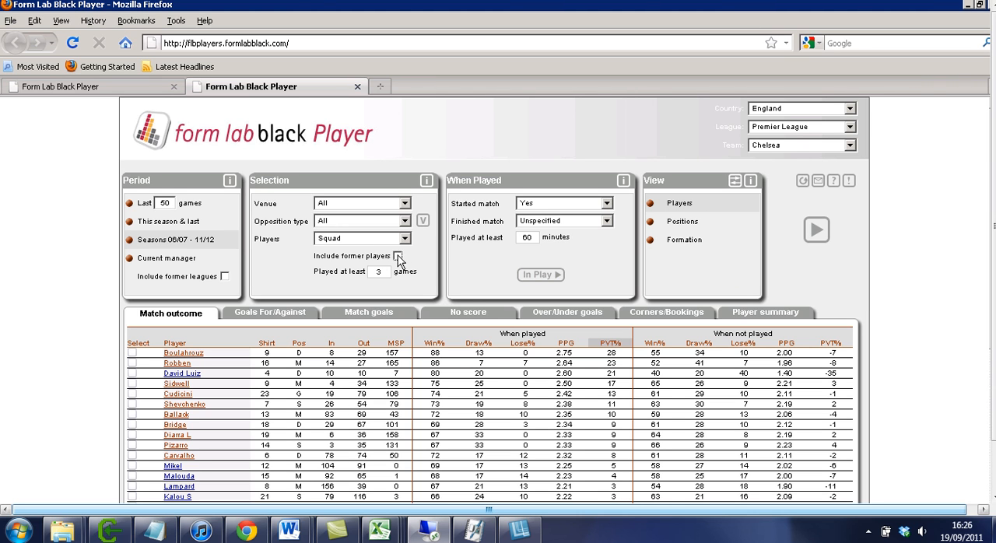
{"action": "left_click", "coordinate": [141, 206]}
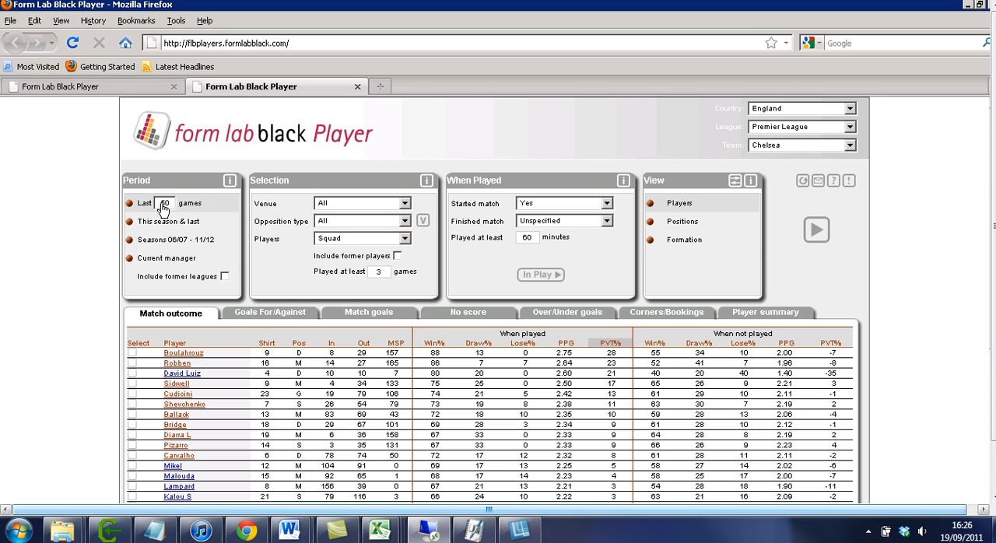
{"action": "left_click", "coordinate": [821, 234]}
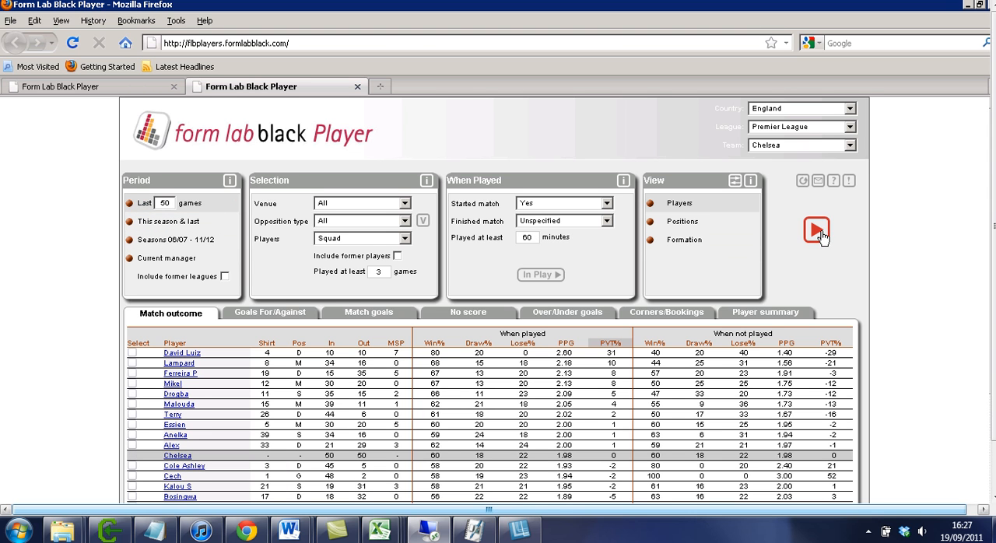
Try the Home venue filter, then set the venue to Away.
{"action": "left_click", "coordinate": [401, 204]}
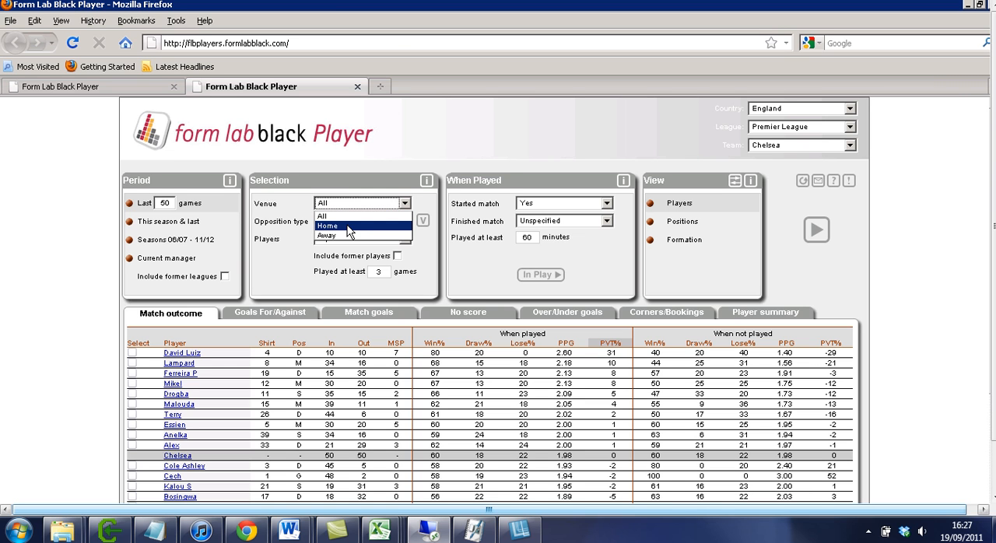
{"action": "left_click", "coordinate": [356, 226]}
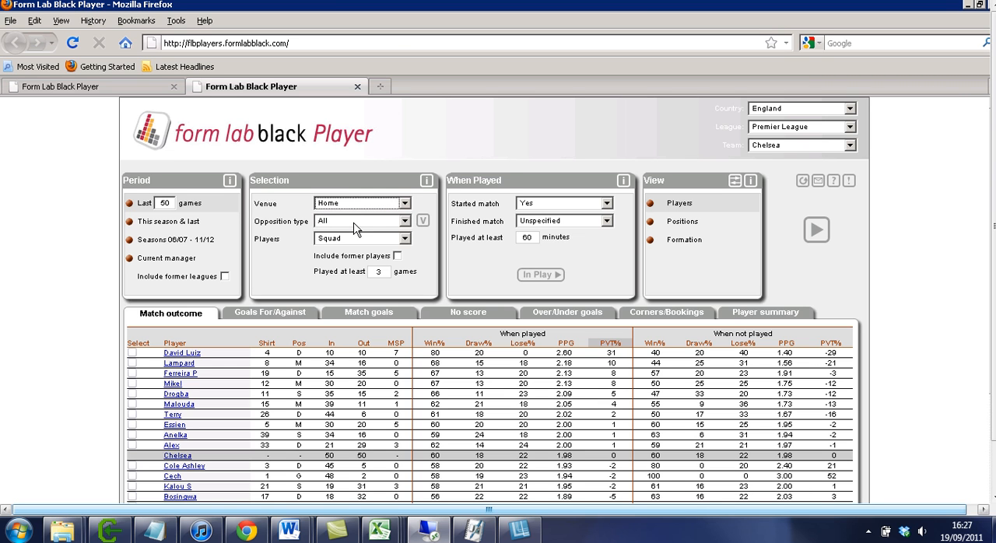
{"action": "left_click", "coordinate": [357, 206]}
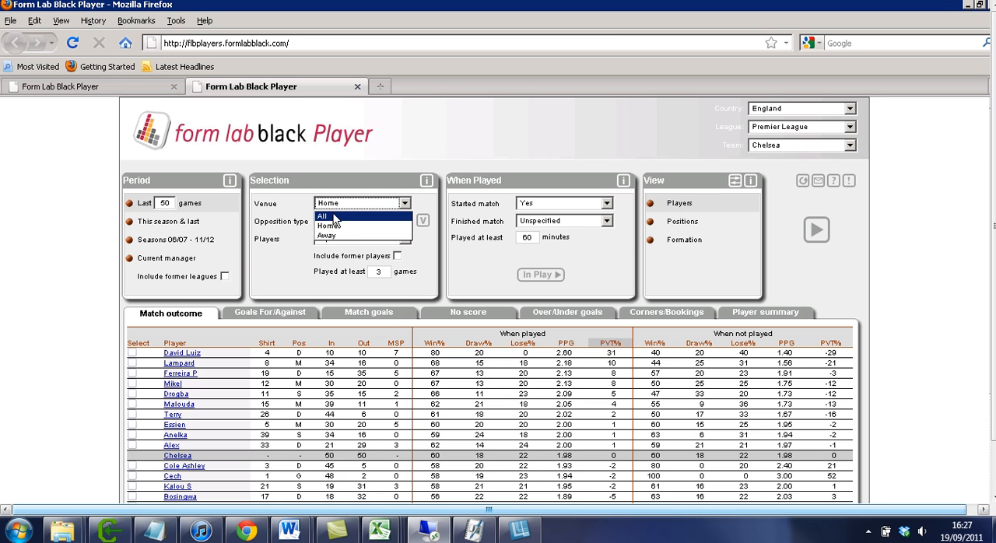
{"action": "left_click", "coordinate": [332, 235]}
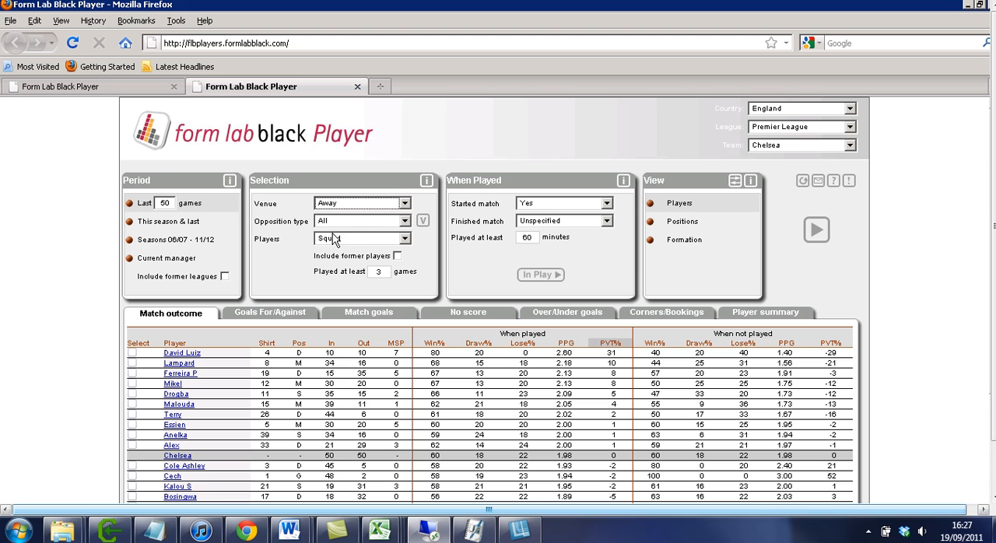
Change the team to Man Utd, update the table and review the players' away results.
{"action": "left_click", "coordinate": [788, 146]}
{"action": "left_click", "coordinate": [806, 244]}
{"action": "left_click", "coordinate": [816, 233]}
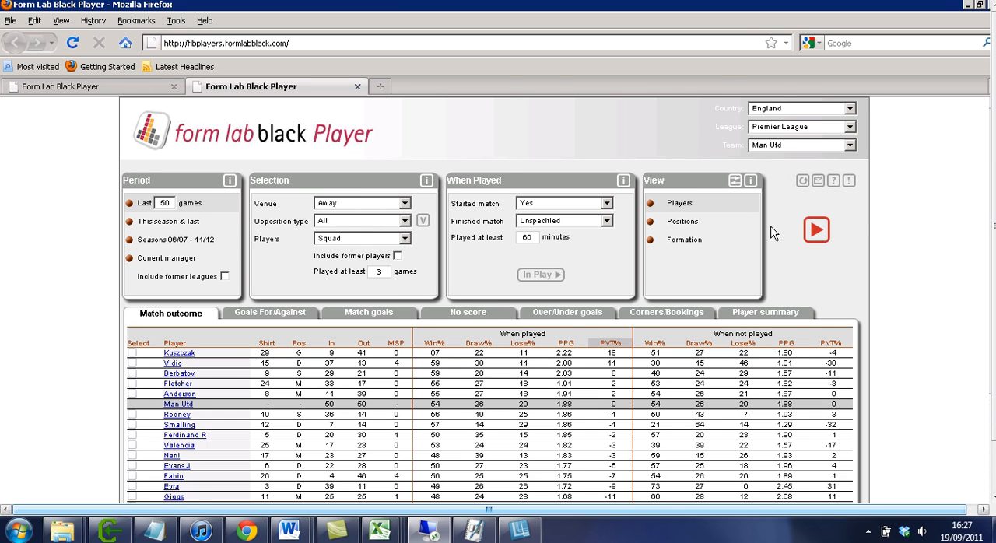
{"action": "scroll", "coordinate": [761, 226], "scroll_direction": "down", "scroll_amount": 3}
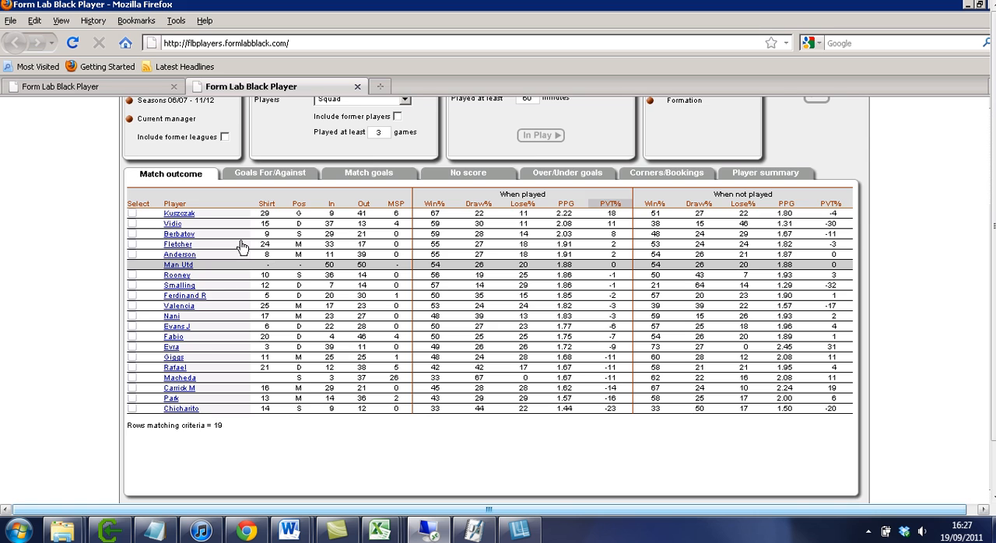
{"action": "scroll", "coordinate": [279, 262], "scroll_direction": "up", "scroll_amount": 1}
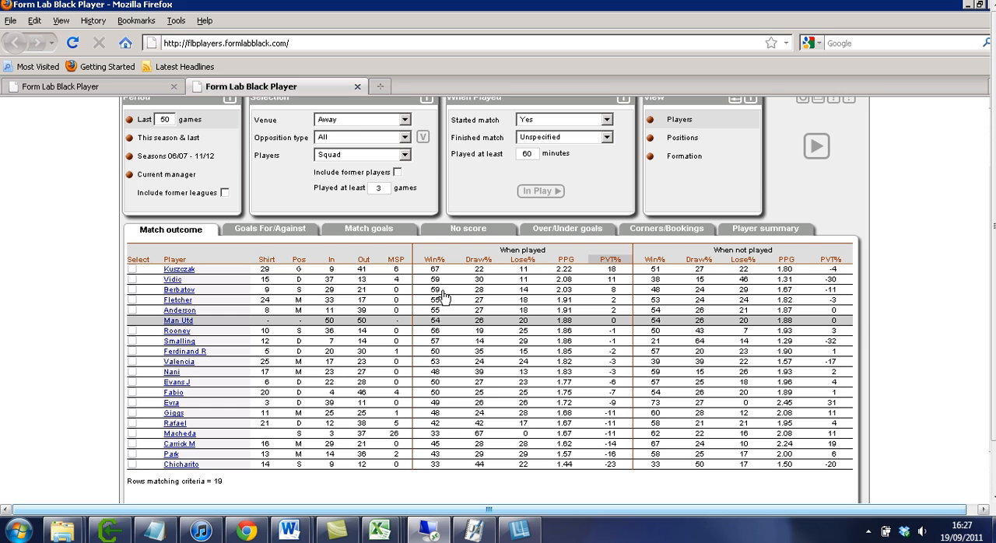
Set the venue to Home, update the Man Utd table and review the players' home results.
{"action": "scroll", "coordinate": [439, 294], "scroll_direction": "up", "scroll_amount": 2}
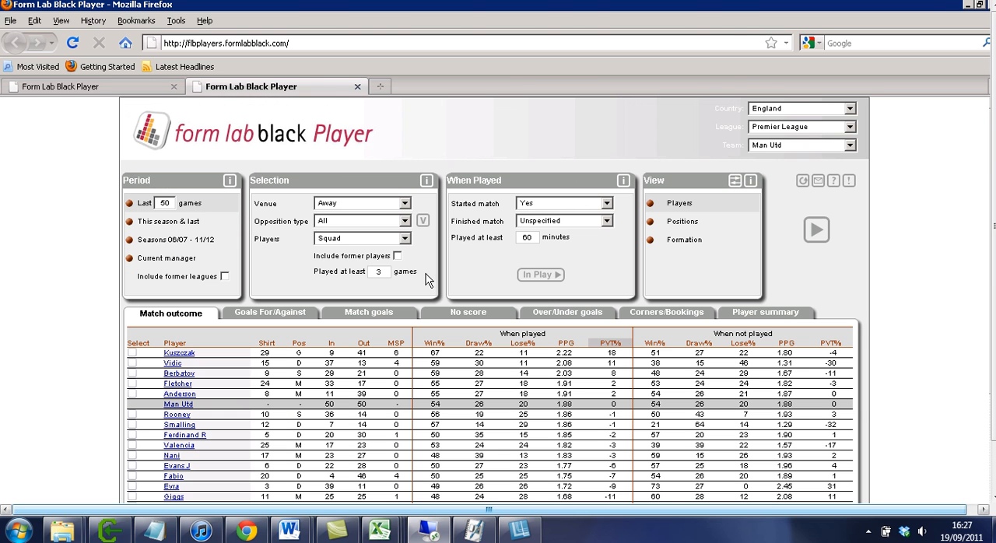
{"action": "left_click", "coordinate": [380, 203]}
{"action": "left_click", "coordinate": [344, 226]}
{"action": "left_click", "coordinate": [812, 231]}
{"action": "scroll", "coordinate": [570, 311], "scroll_direction": "down", "scroll_amount": 4}
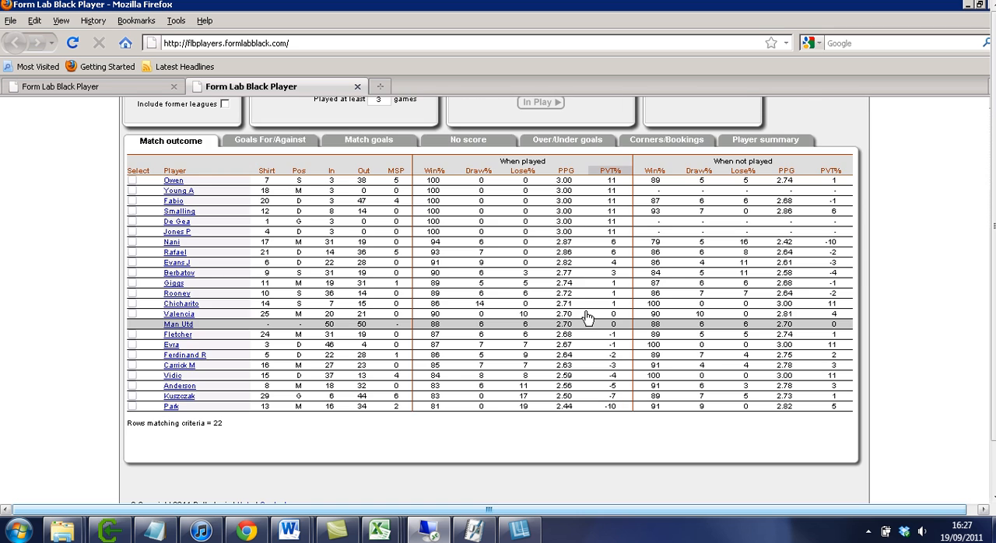
Set the venue filter to All.
{"action": "scroll", "coordinate": [587, 318], "scroll_direction": "up", "scroll_amount": 4}
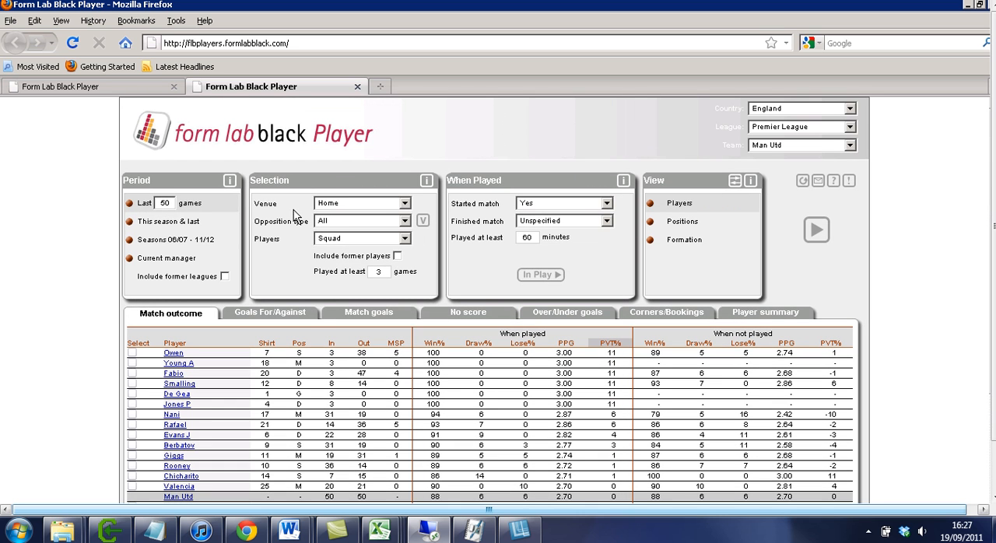
{"action": "left_click", "coordinate": [395, 205]}
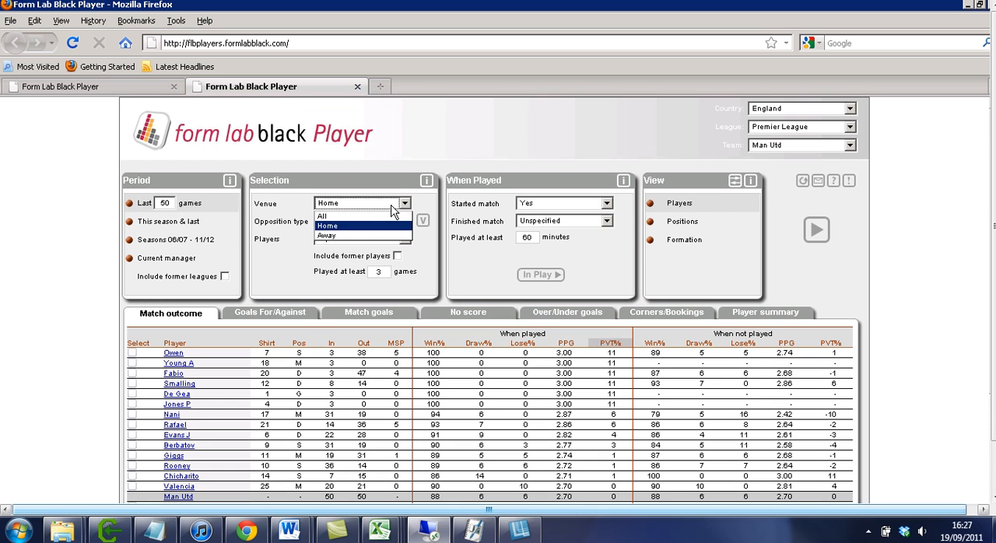
{"action": "left_click", "coordinate": [344, 215]}
View the available opposition types and the Squad and Team player options.
{"action": "left_click", "coordinate": [370, 223]}
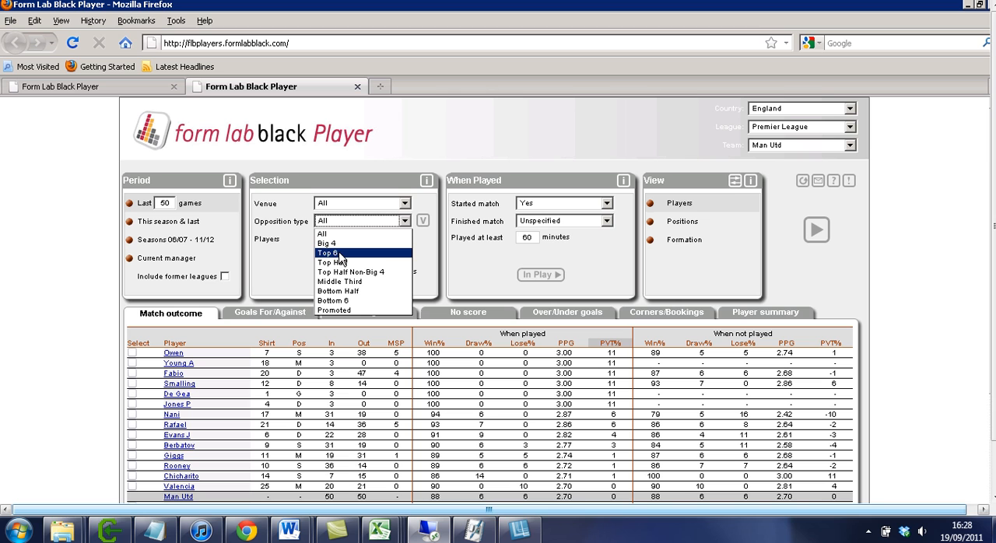
{"action": "left_click", "coordinate": [277, 266]}
{"action": "left_click", "coordinate": [363, 241]}
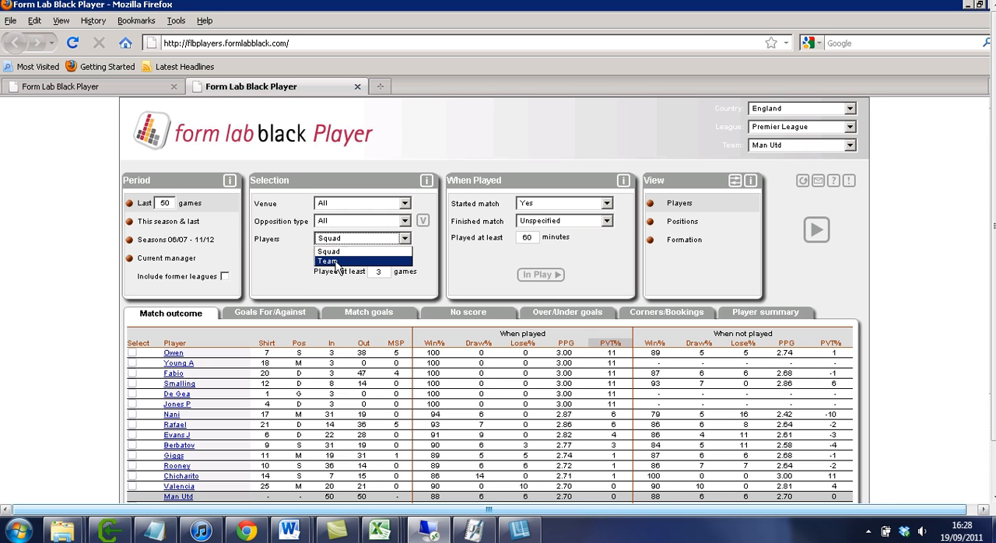
{"action": "left_click", "coordinate": [287, 262]}
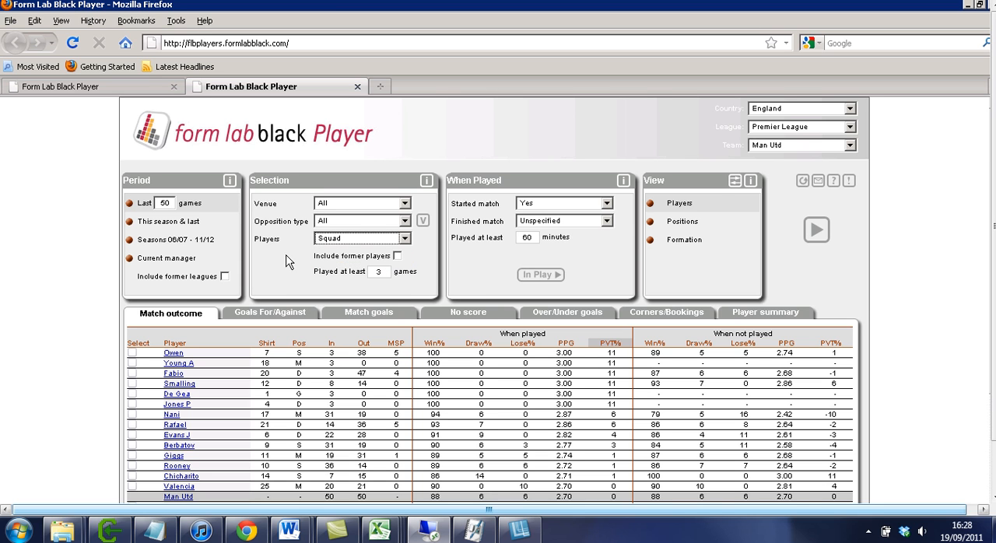
Open the Stoke v Man Utd player analysis and view the opposition type choices, picking Top 6 (Stoke) for Man Utd.
{"action": "left_click", "coordinate": [423, 223]}
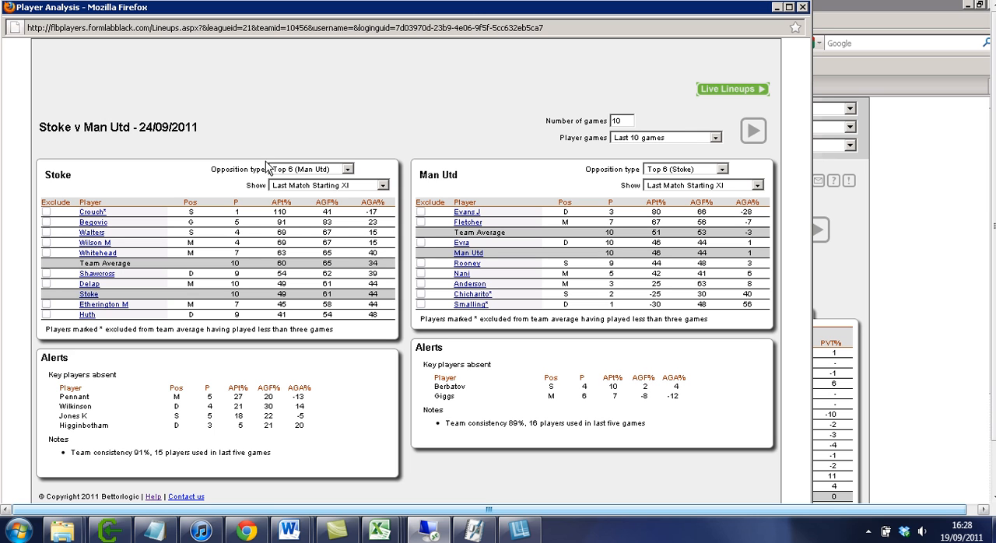
{"action": "left_click", "coordinate": [287, 169]}
{"action": "left_click", "coordinate": [286, 167]}
{"action": "left_click", "coordinate": [686, 175]}
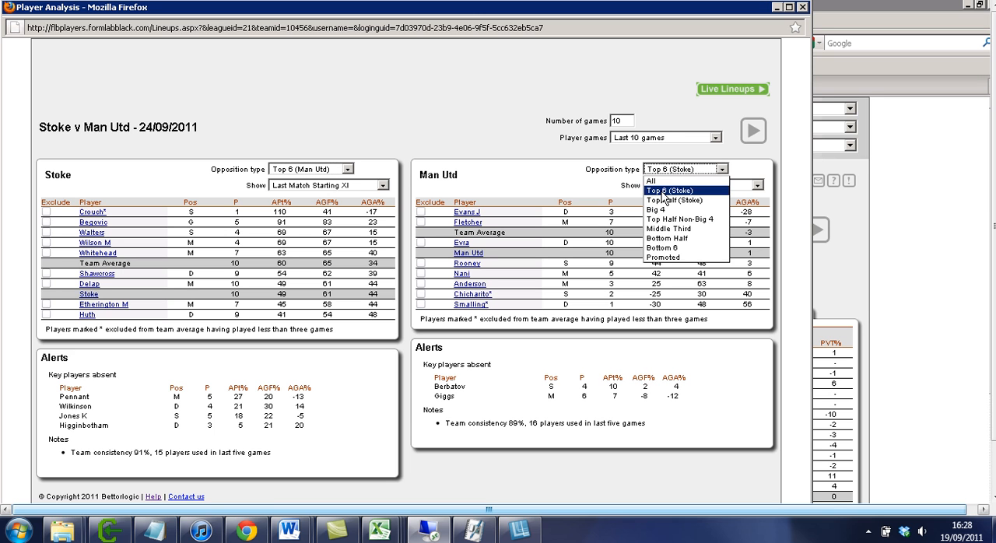
{"action": "left_click", "coordinate": [662, 191]}
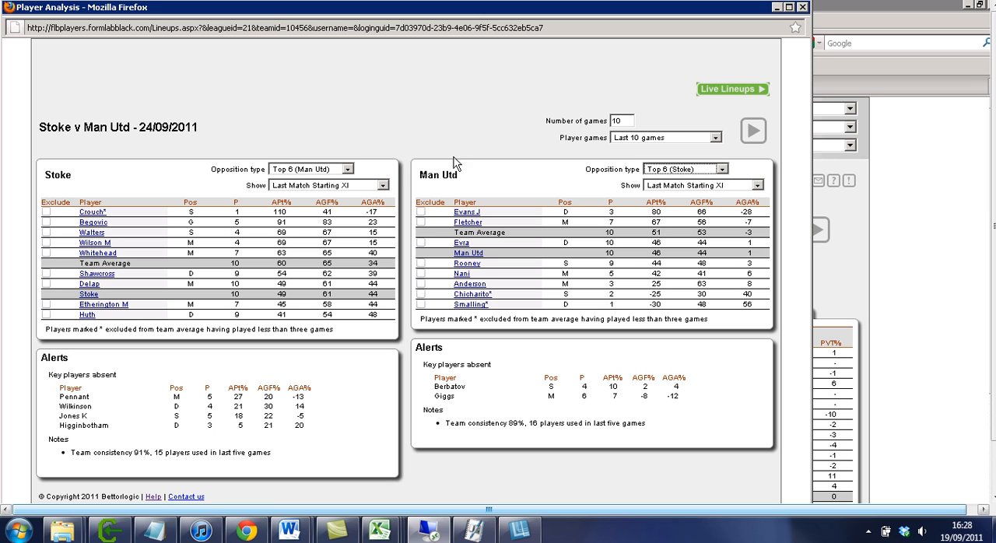
View the lineup display choices for Stoke and examine the key absent players in its alerts.
{"action": "left_click", "coordinate": [342, 186]}
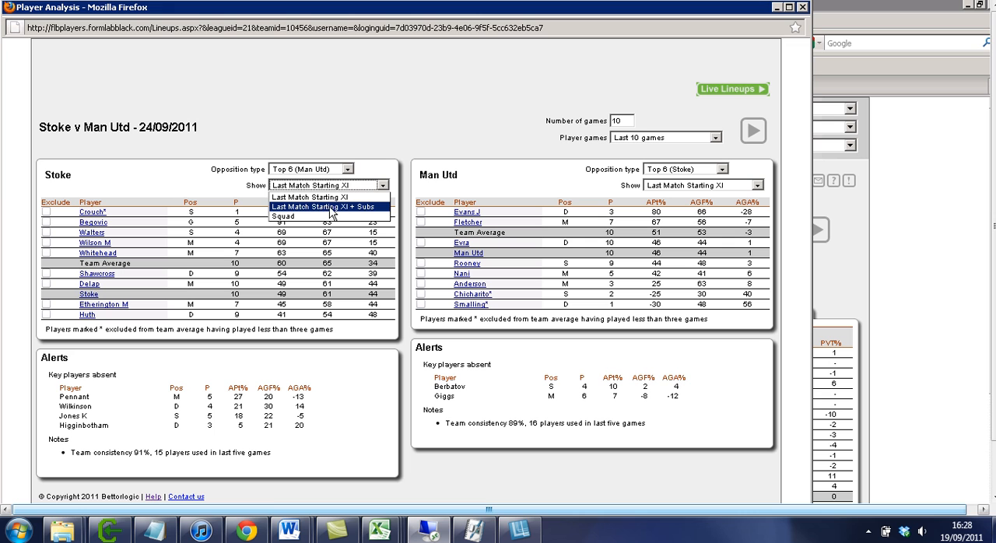
{"action": "left_click", "coordinate": [239, 147]}
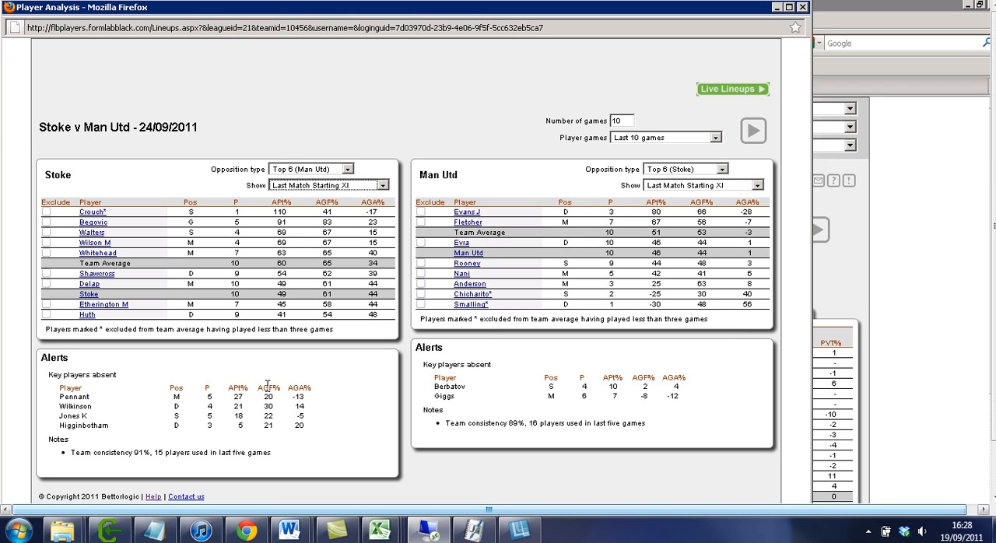
{"action": "left_click_drag", "start_coordinate": [309, 428], "coordinate": [68, 387]}
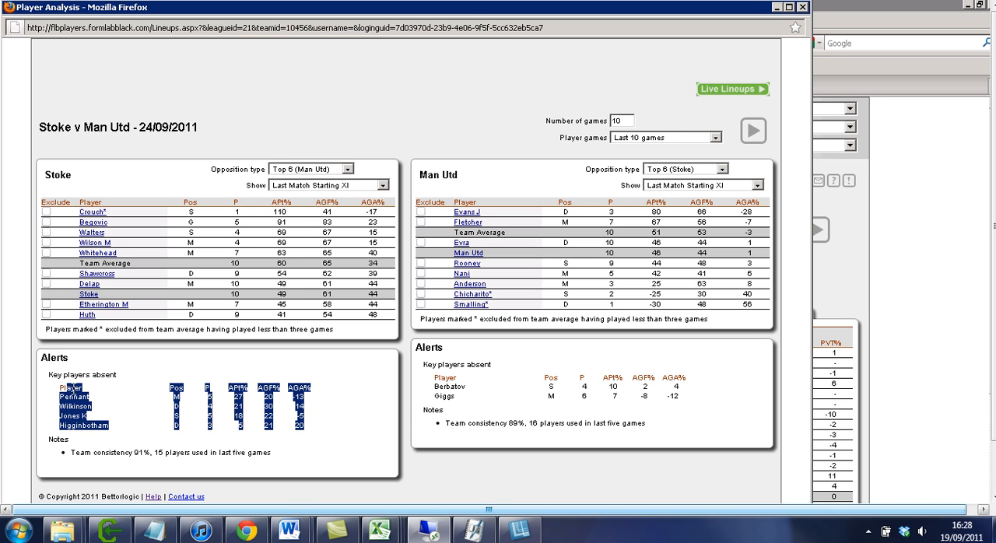
{"action": "left_click", "coordinate": [210, 375]}
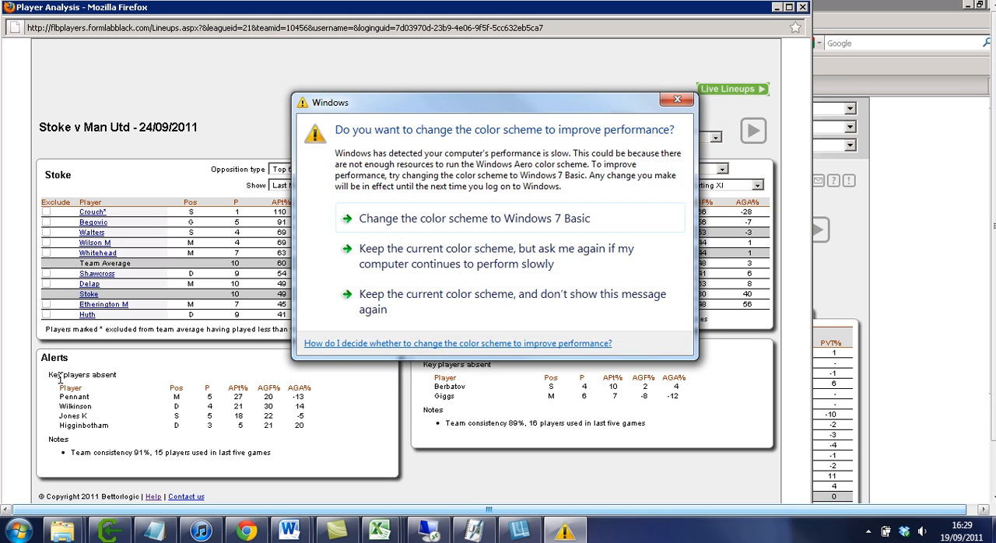
Keep the current Windows color scheme without showing the message again, and highlight Stoke's team consistency note in the alerts.
{"action": "left_click", "coordinate": [521, 318]}
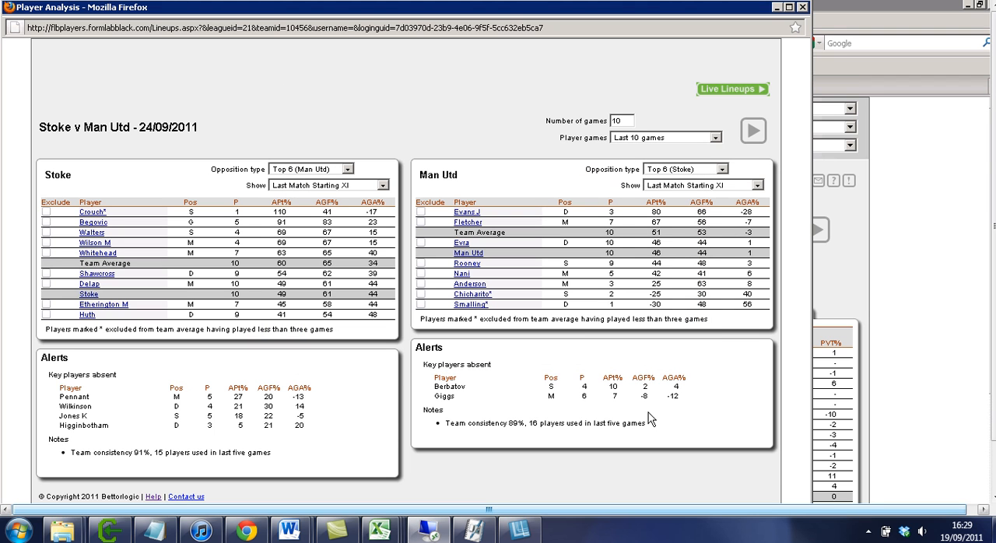
{"action": "left_click_drag", "start_coordinate": [90, 452], "coordinate": [234, 457]}
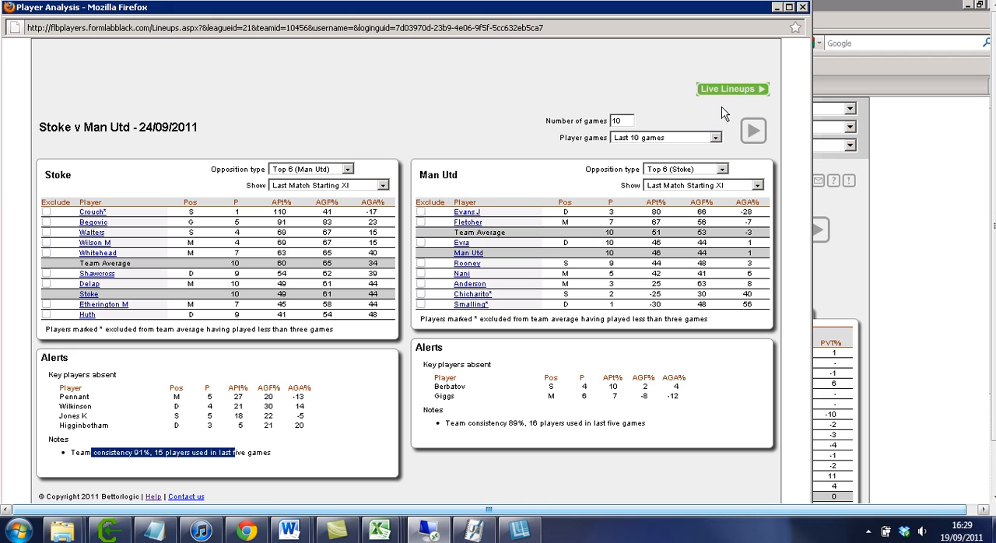
{"action": "left_click", "coordinate": [644, 87]}
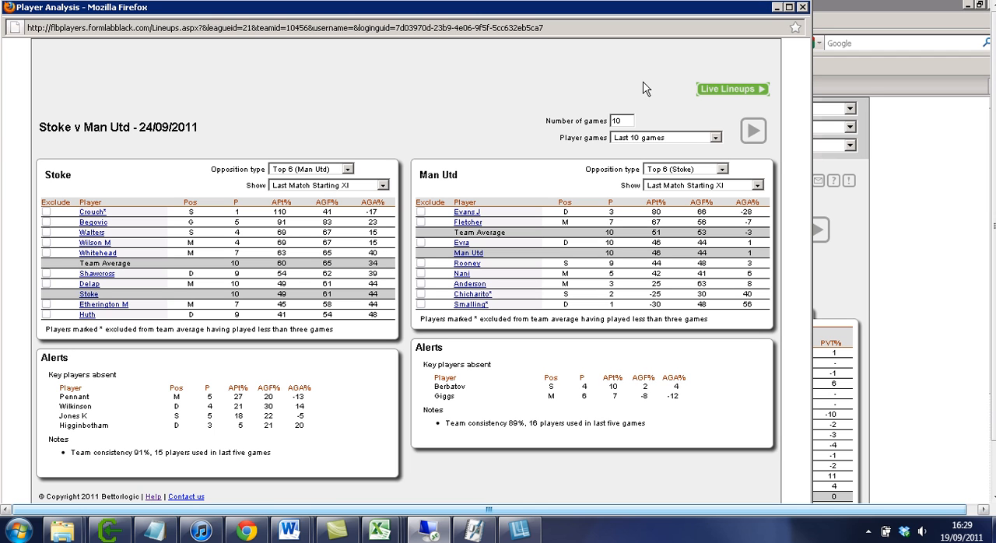
View the live lineups page, closing it and the Stoke v Man Utd player analysis window after viewing.
{"action": "left_click", "coordinate": [708, 90]}
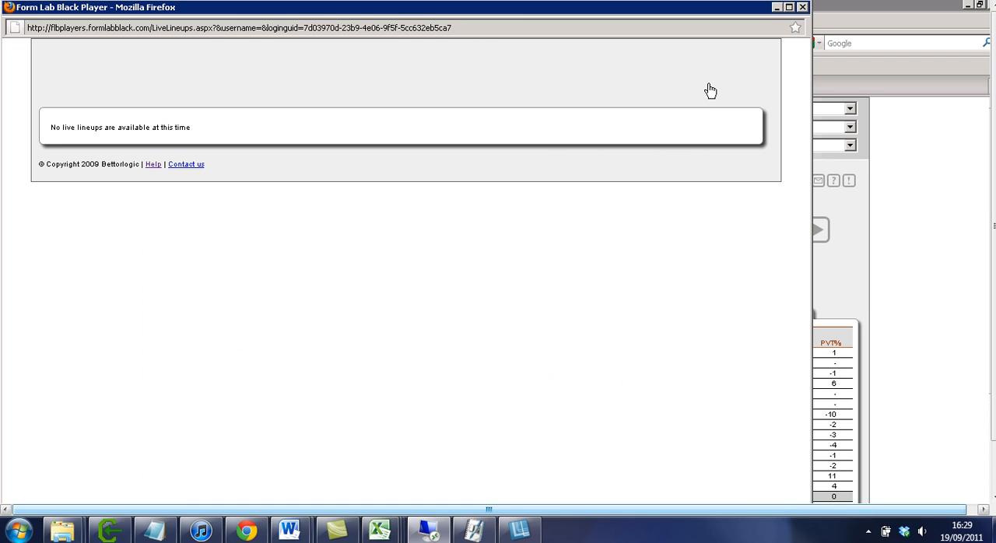
{"action": "left_click", "coordinate": [804, 7]}
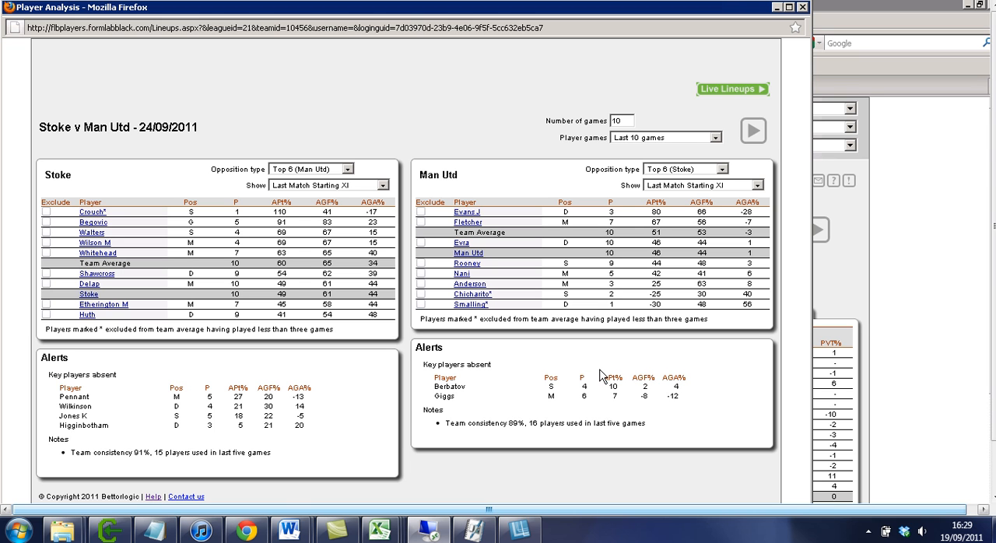
{"action": "left_click", "coordinate": [802, 8]}
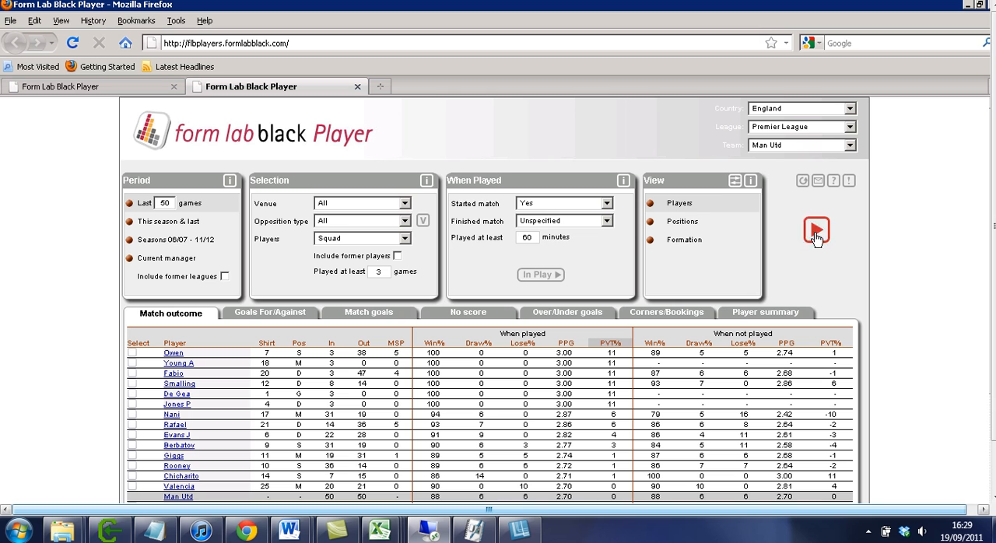
View the Started match filter's Yes, No and Unspecified options, keeping Yes.
{"action": "left_click", "coordinate": [585, 206]}
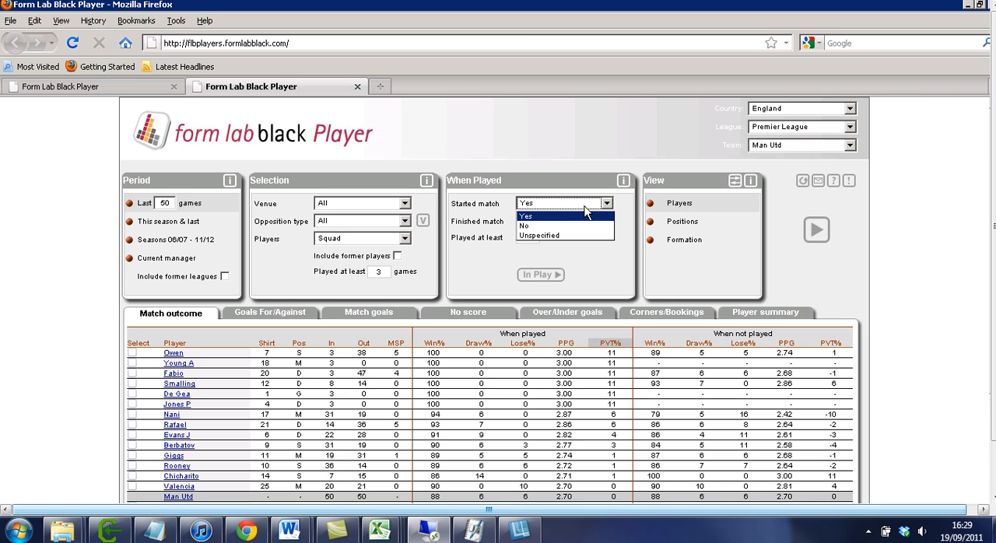
{"action": "left_click", "coordinate": [542, 144]}
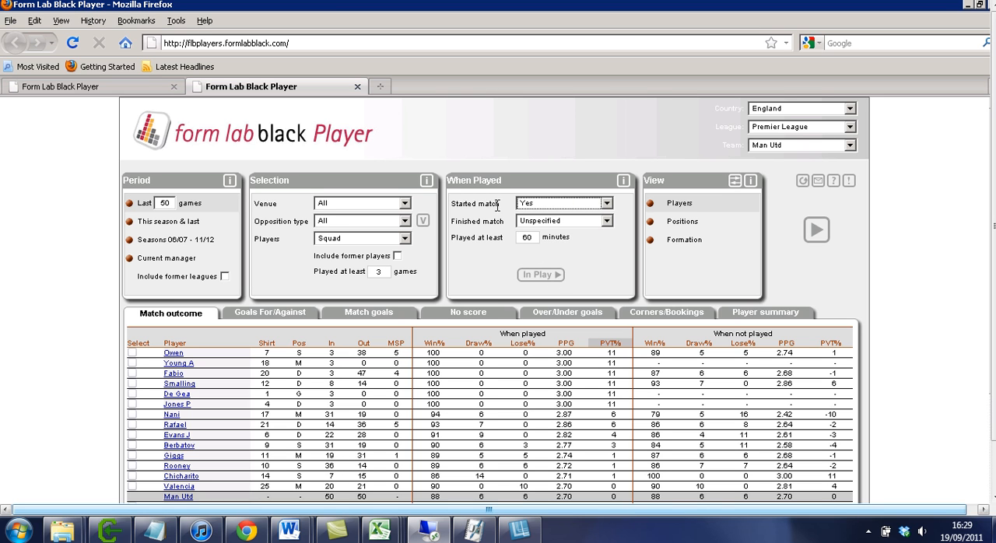
{"action": "left_click_drag", "start_coordinate": [467, 203], "coordinate": [533, 204]}
{"action": "left_click", "coordinate": [547, 206]}
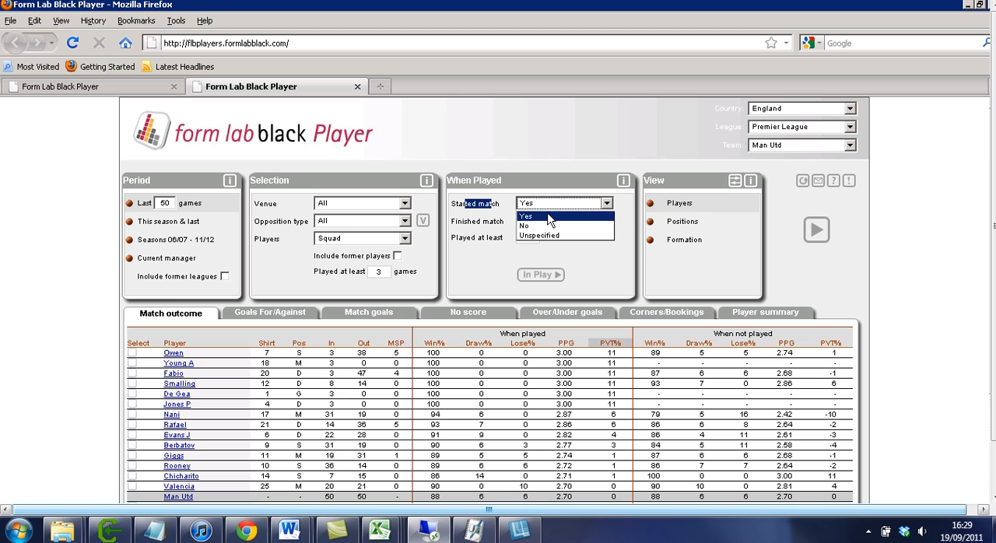
{"action": "left_click", "coordinate": [489, 216]}
{"action": "left_click", "coordinate": [537, 203]}
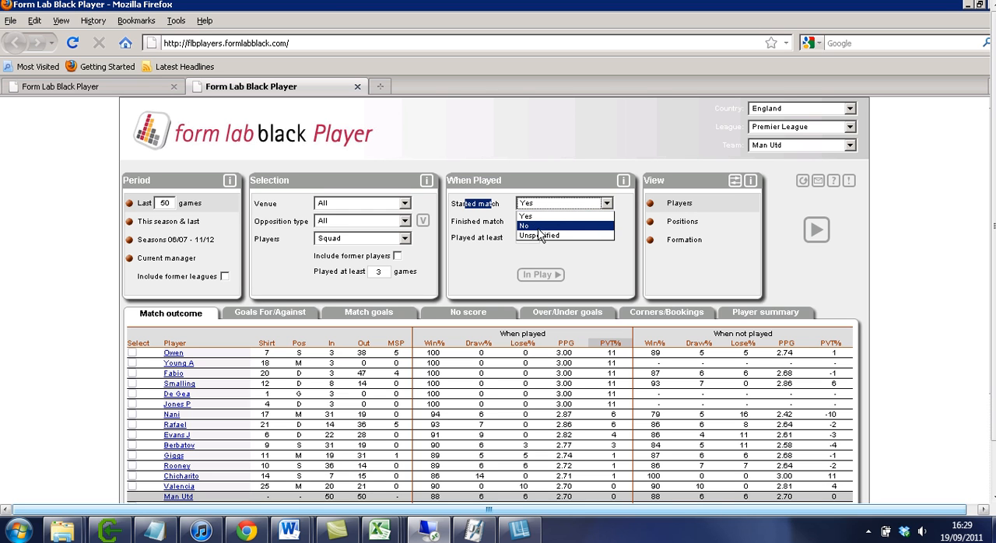
{"action": "left_click", "coordinate": [526, 182]}
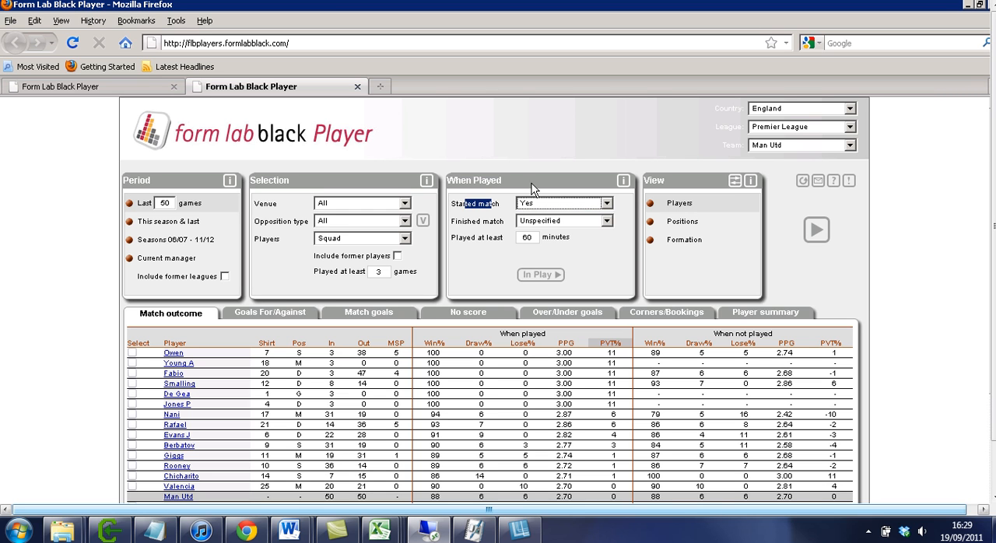
Set the When Played filters to No for Started match and Yes for Finished match.
{"action": "left_click", "coordinate": [590, 205]}
{"action": "left_click", "coordinate": [550, 226]}
{"action": "left_click", "coordinate": [562, 222]}
{"action": "left_click", "coordinate": [538, 235]}
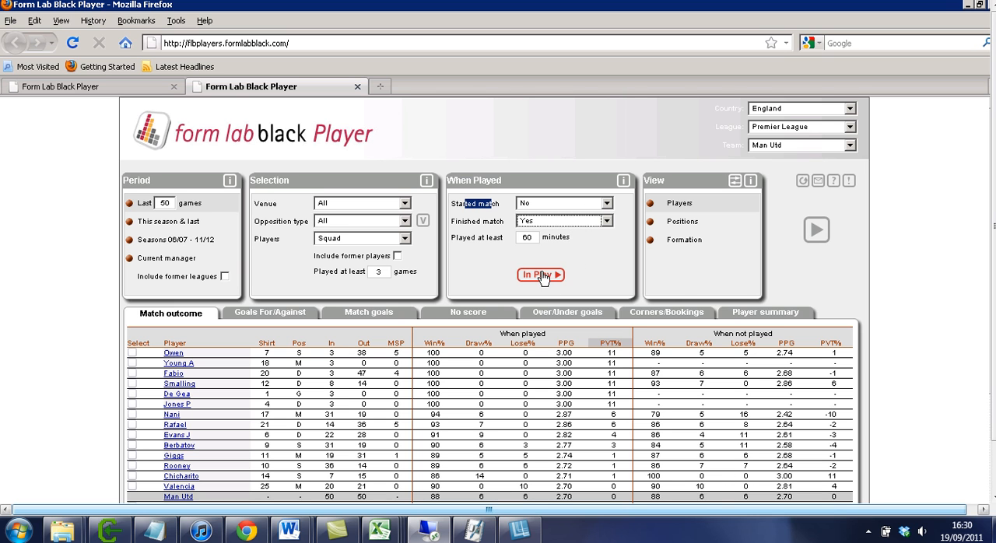
{"action": "left_click", "coordinate": [536, 274]}
{"action": "left_click", "coordinate": [499, 291]}
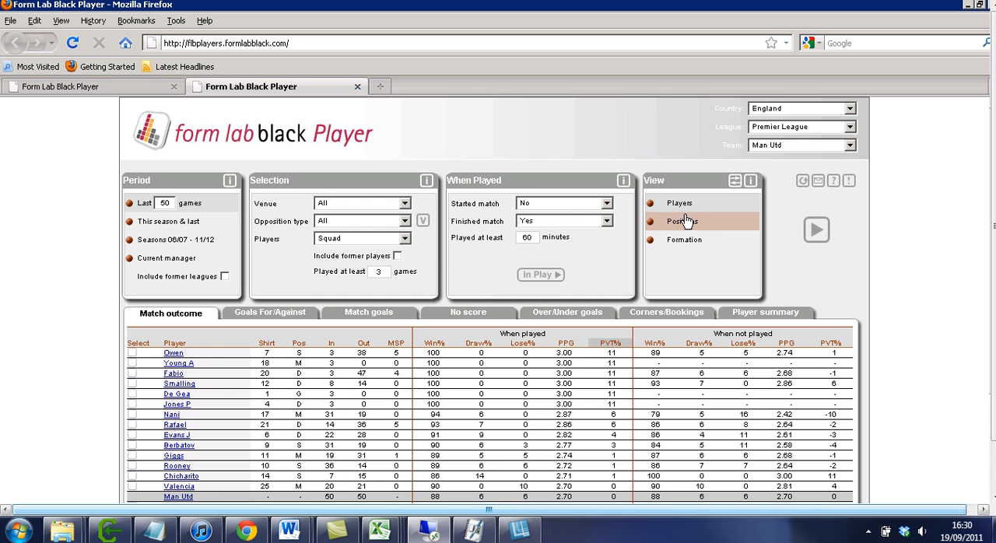
Examine Man Utd's match outcome table, comparing the players' PPG and PVT% values with the team row when played and not played.
{"action": "scroll", "coordinate": [719, 224], "scroll_direction": "down", "scroll_amount": 2}
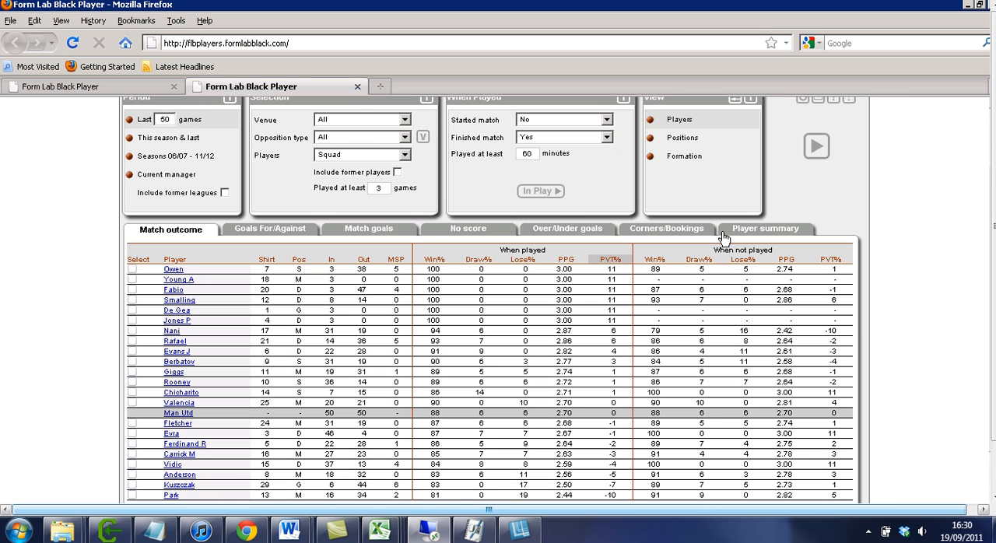
{"action": "scroll", "coordinate": [728, 234], "scroll_direction": "down", "scroll_amount": 2}
{"action": "scroll", "coordinate": [727, 231], "scroll_direction": "up", "scroll_amount": 4}
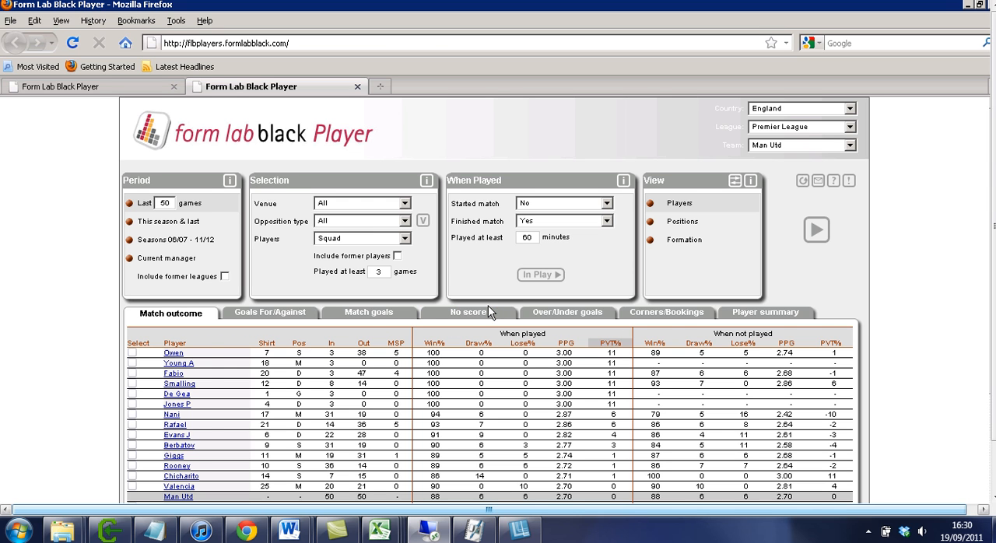
{"action": "scroll", "coordinate": [487, 305], "scroll_direction": "down", "scroll_amount": 2}
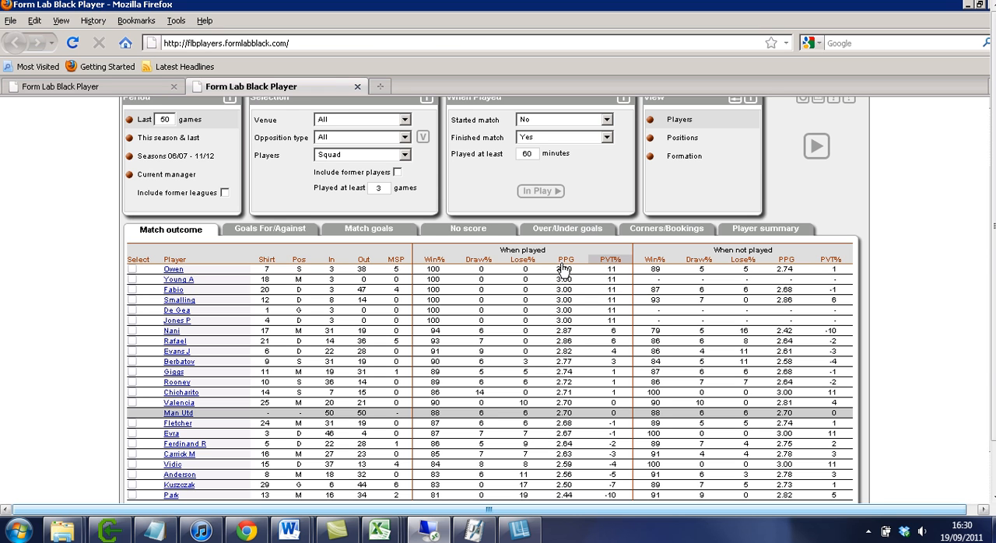
{"action": "scroll", "coordinate": [567, 270], "scroll_direction": "up", "scroll_amount": 2}
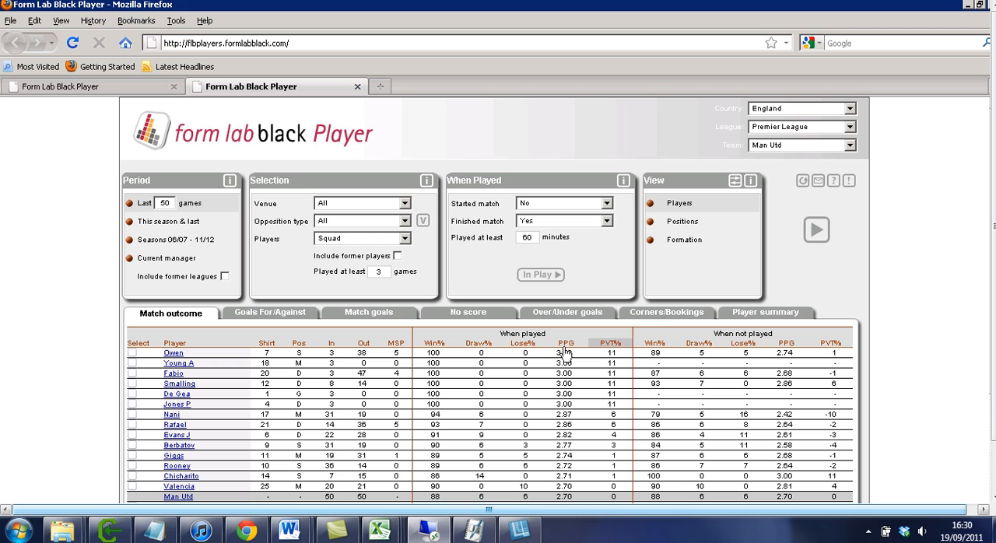
{"action": "mouse_move", "coordinate": [610, 347]}
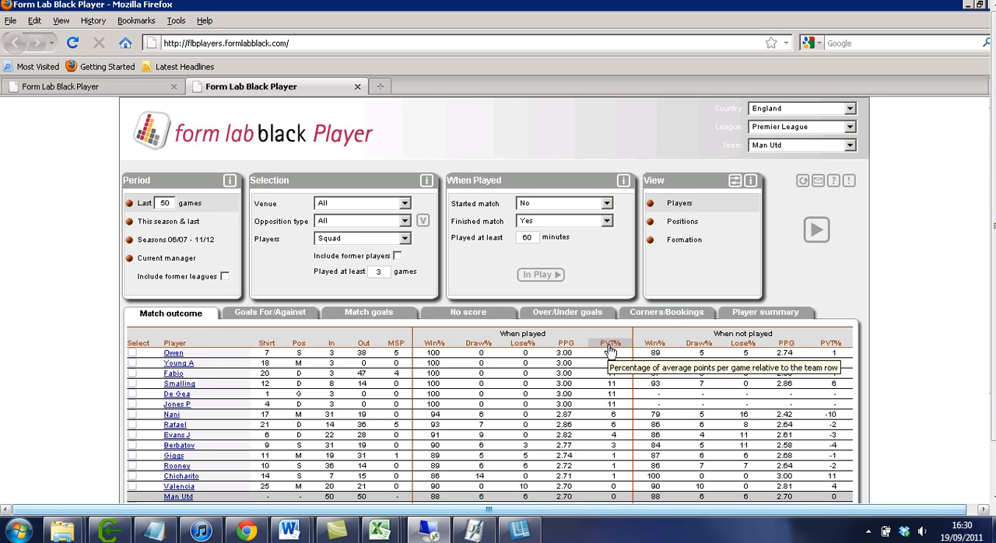
{"action": "scroll", "coordinate": [610, 348], "scroll_direction": "down", "scroll_amount": 2}
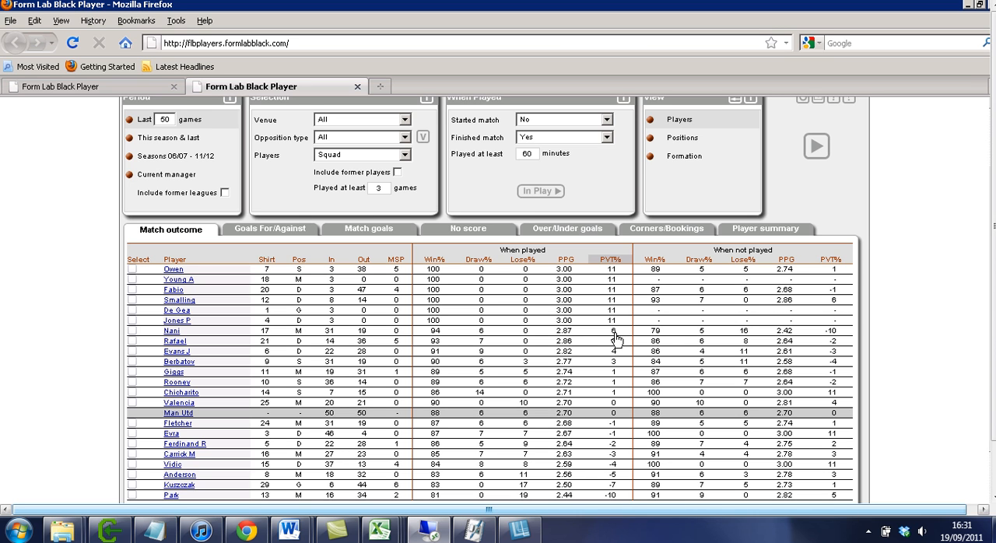
{"action": "scroll", "coordinate": [615, 338], "scroll_direction": "down", "scroll_amount": 2}
{"action": "scroll", "coordinate": [614, 339], "scroll_direction": "up", "scroll_amount": 2}
Open Chicharito's played and not played report, review its Match Goals, Asian Handicap and Half-time/Full-time summaries, and close it.
{"action": "left_click", "coordinate": [190, 393]}
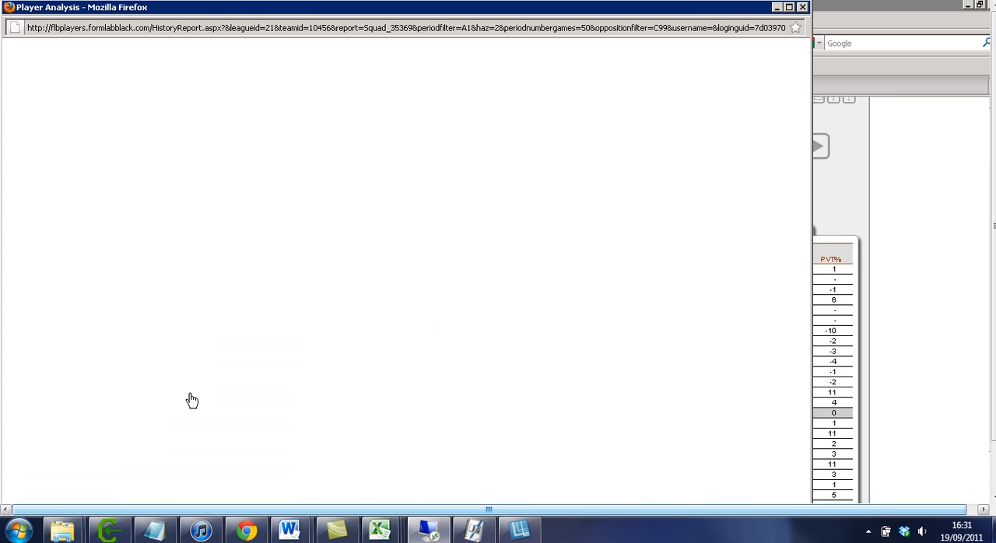
{"action": "left_click_drag", "start_coordinate": [381, 12], "coordinate": [402, 17]}
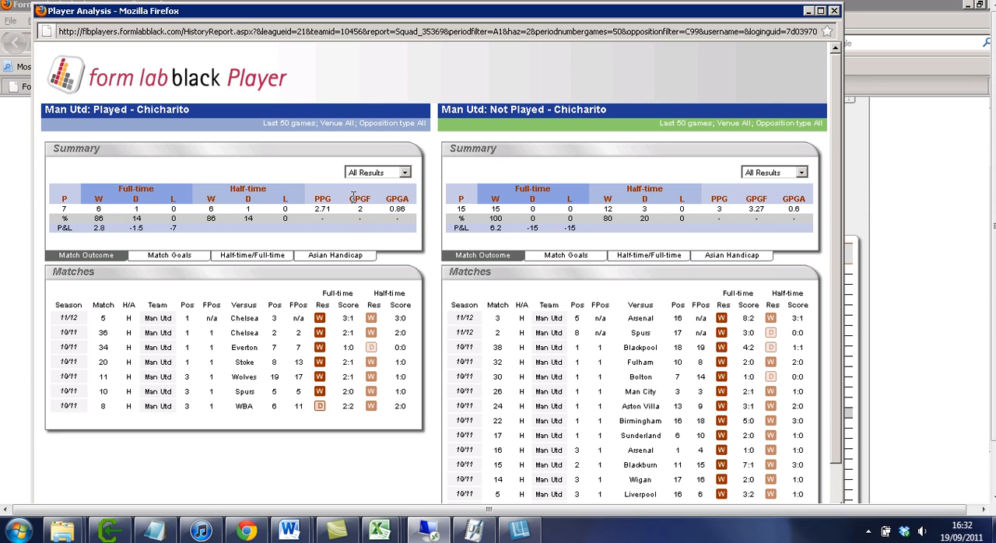
{"action": "mouse_move", "coordinate": [356, 199]}
{"action": "left_click", "coordinate": [194, 260]}
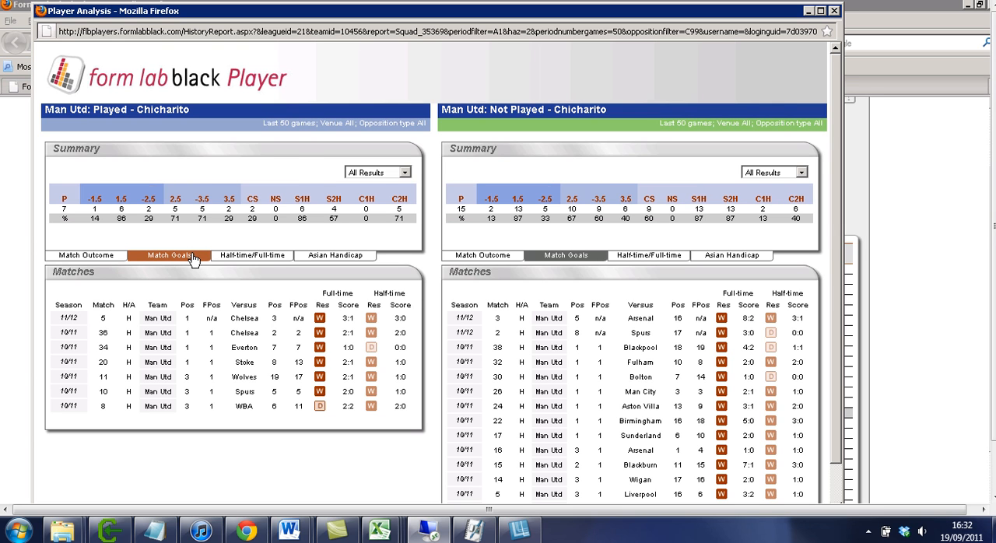
{"action": "left_click", "coordinate": [334, 255]}
{"action": "left_click", "coordinate": [252, 256]}
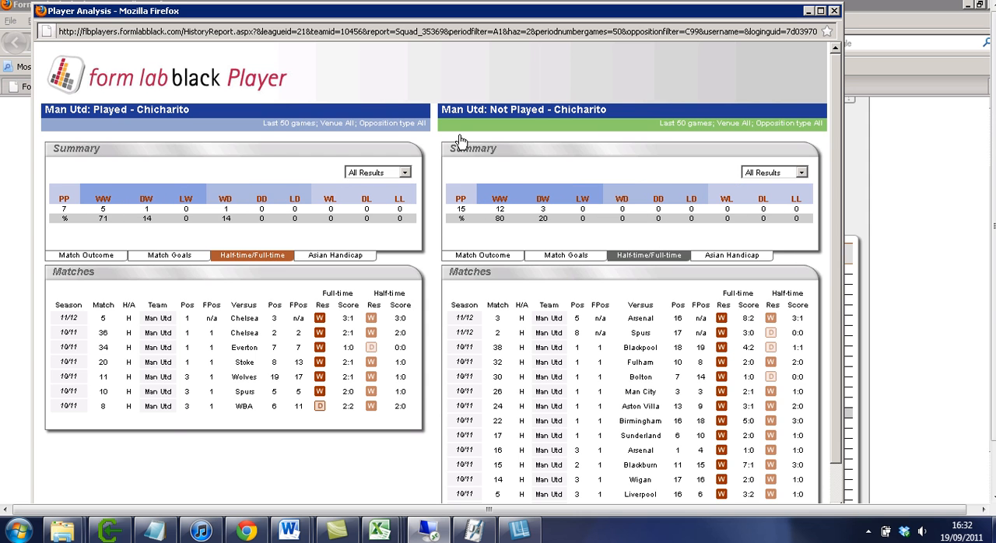
{"action": "left_click", "coordinate": [833, 10]}
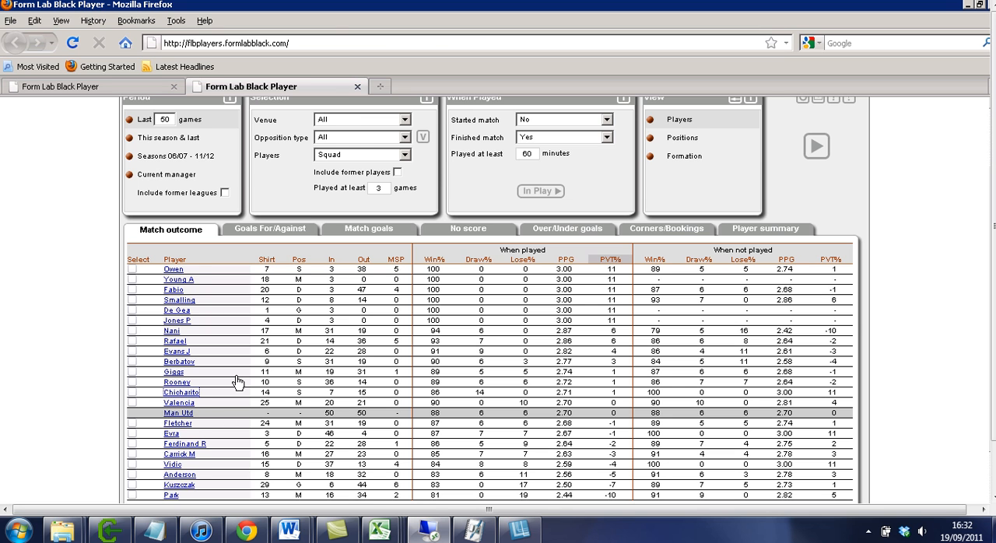
Reopen the Stoke v Man Utd player analysis, read the explanation of the AGA% column, and close the window.
{"action": "scroll", "coordinate": [766, 348], "scroll_direction": "up", "scroll_amount": 3}
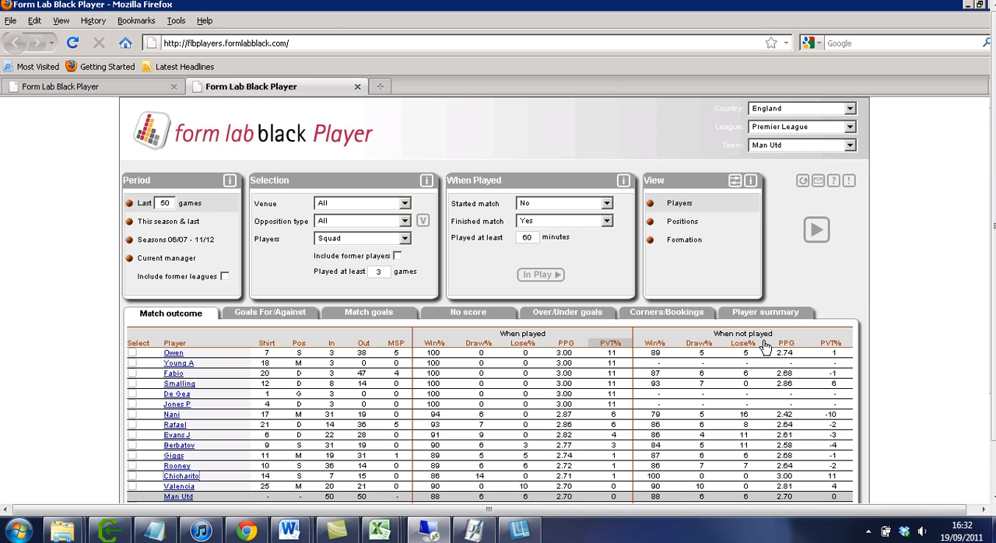
{"action": "left_click", "coordinate": [423, 222]}
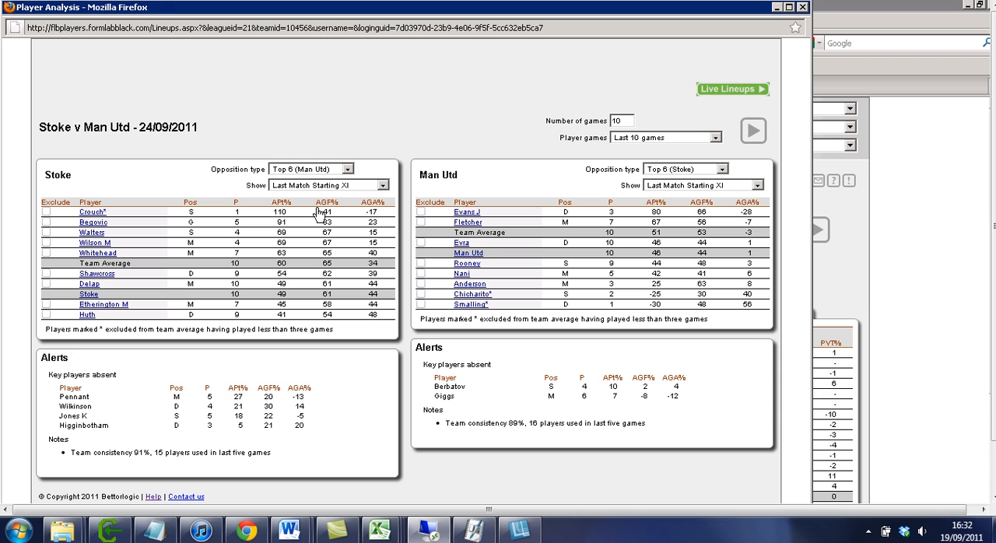
{"action": "mouse_move", "coordinate": [333, 209]}
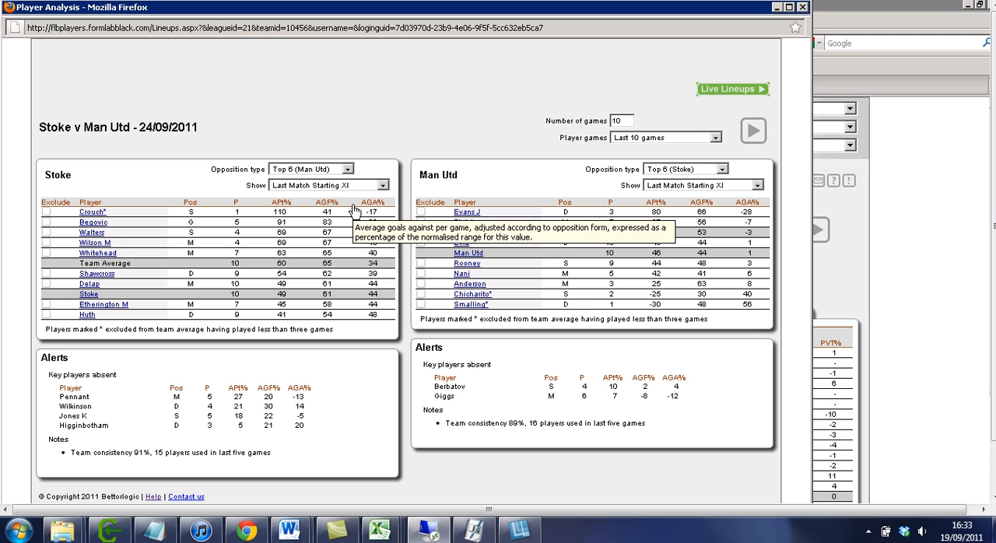
{"action": "left_click", "coordinate": [802, 7]}
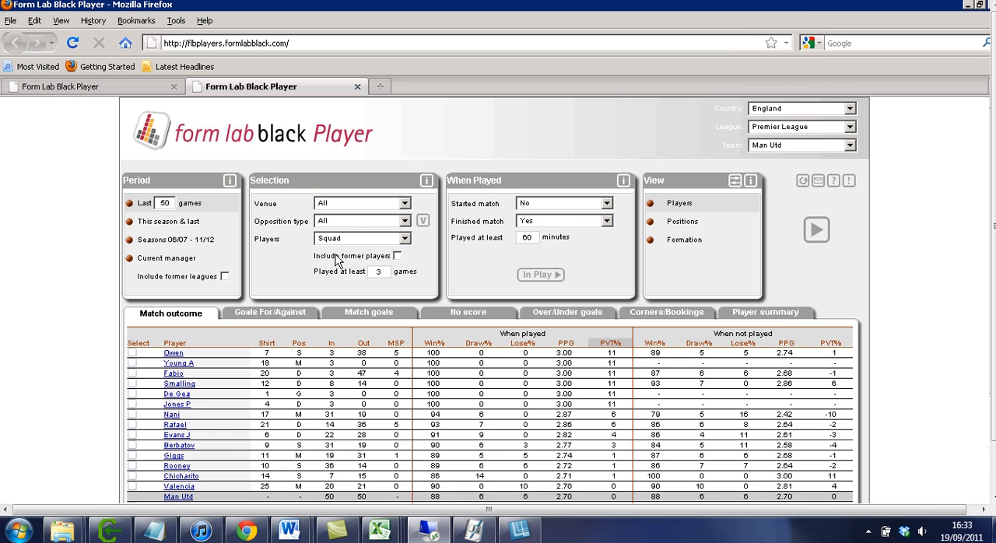
View the Man Utd players' Goals For/Against figures and return to the Match outcome results for comparison.
{"action": "left_click", "coordinate": [270, 314]}
{"action": "scroll", "coordinate": [389, 309], "scroll_direction": "down", "scroll_amount": 2}
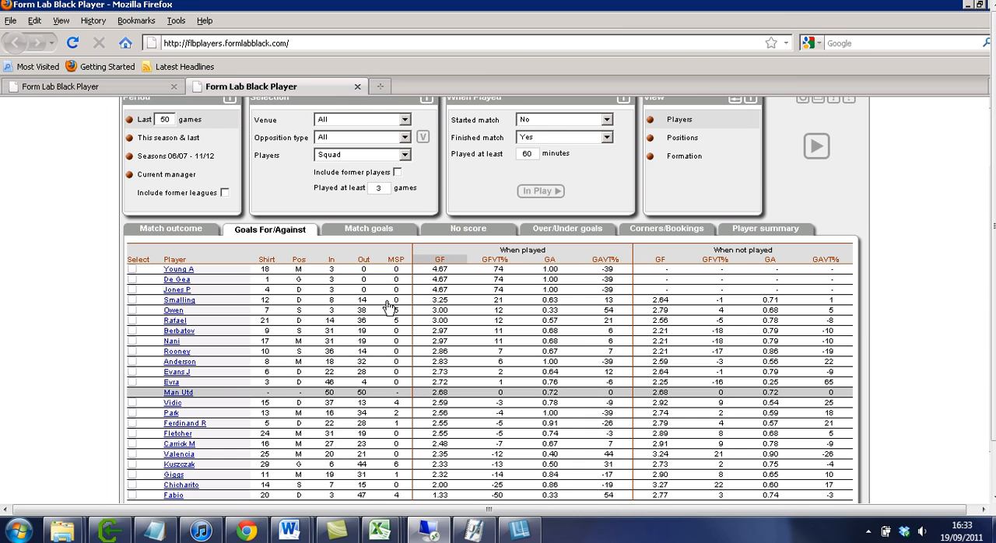
{"action": "left_click", "coordinate": [182, 229]}
{"action": "scroll", "coordinate": [568, 284], "scroll_direction": "down", "scroll_amount": 2}
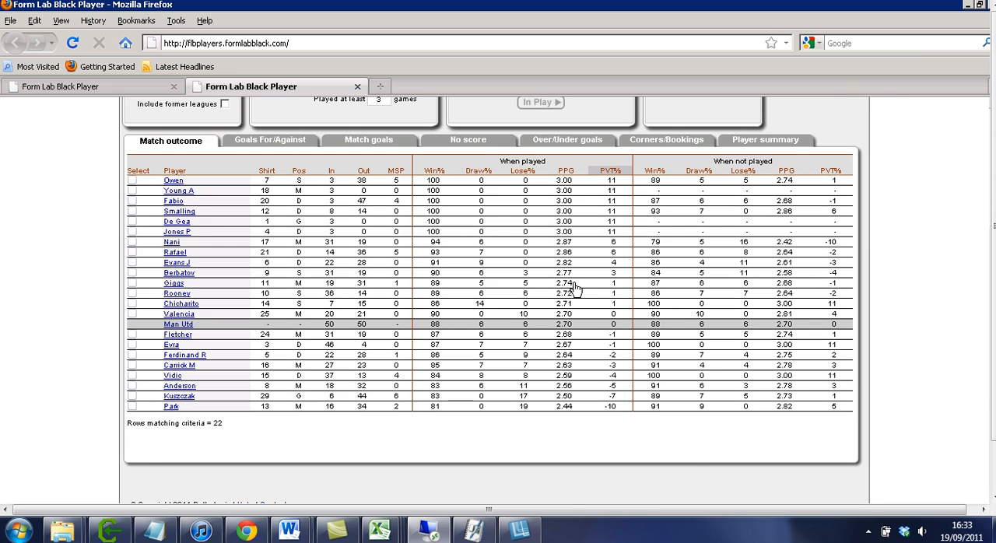
{"action": "scroll", "coordinate": [575, 289], "scroll_direction": "up", "scroll_amount": 4}
{"action": "scroll", "coordinate": [575, 289], "scroll_direction": "down", "scroll_amount": 2}
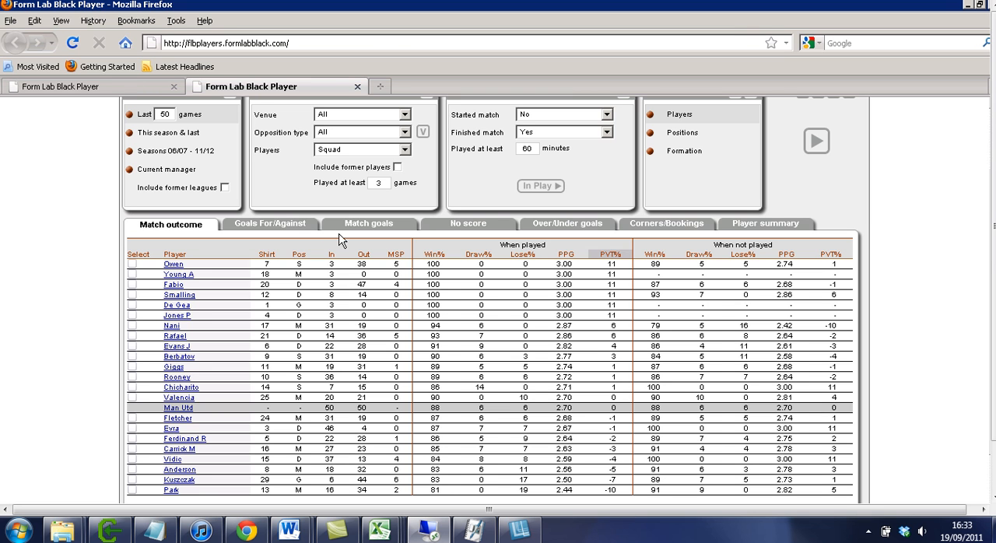
Examine the full Goals For/Against table for the Man Utd squad and switch to the Match goals results.
{"action": "left_click", "coordinate": [285, 225]}
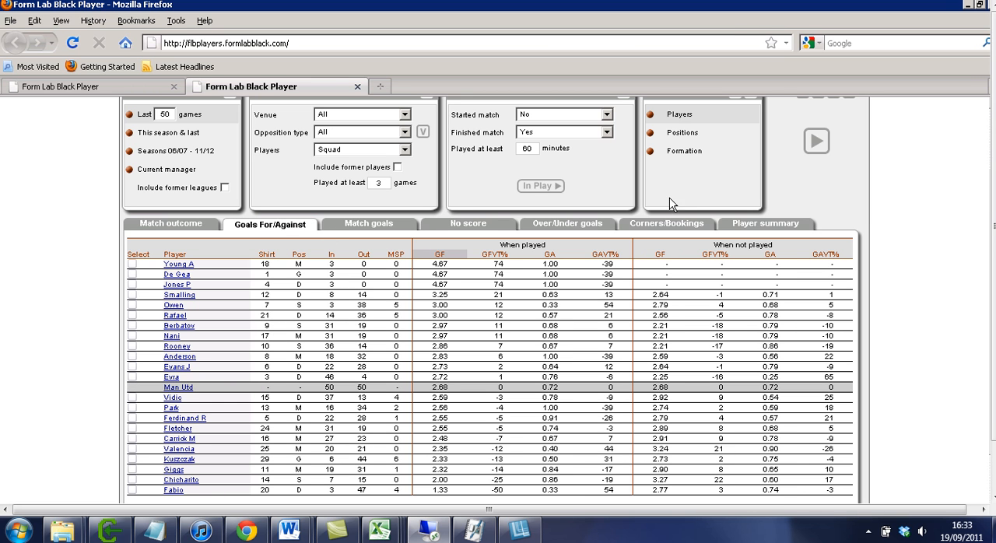
{"action": "scroll", "coordinate": [671, 208], "scroll_direction": "down", "scroll_amount": 2}
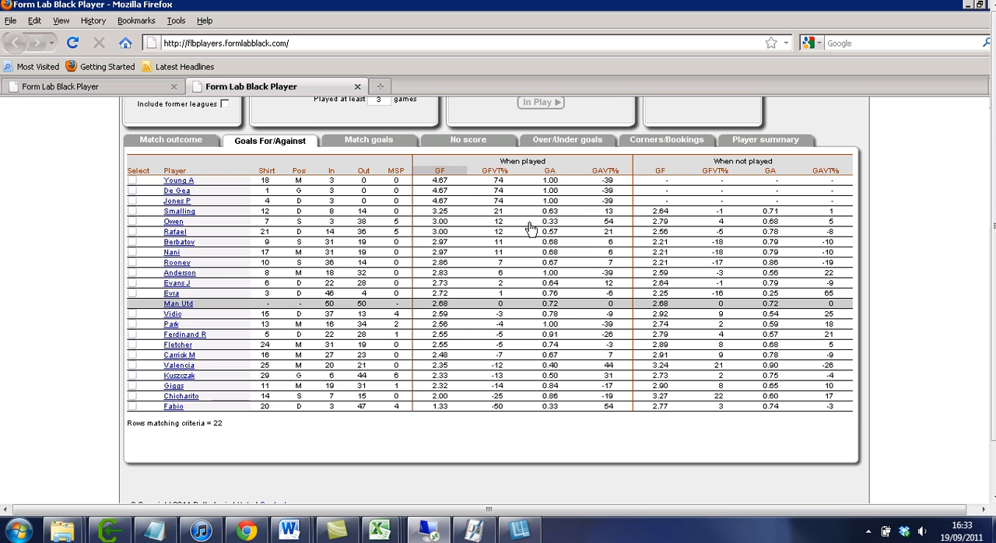
{"action": "scroll", "coordinate": [650, 204], "scroll_direction": "up", "scroll_amount": 2}
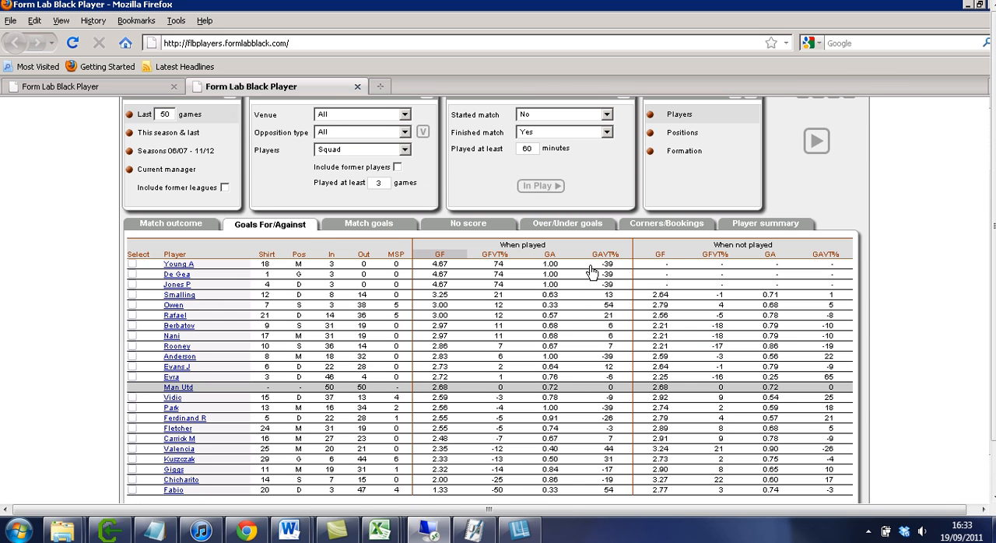
{"action": "scroll", "coordinate": [592, 272], "scroll_direction": "up", "scroll_amount": 2}
{"action": "left_click", "coordinate": [364, 313]}
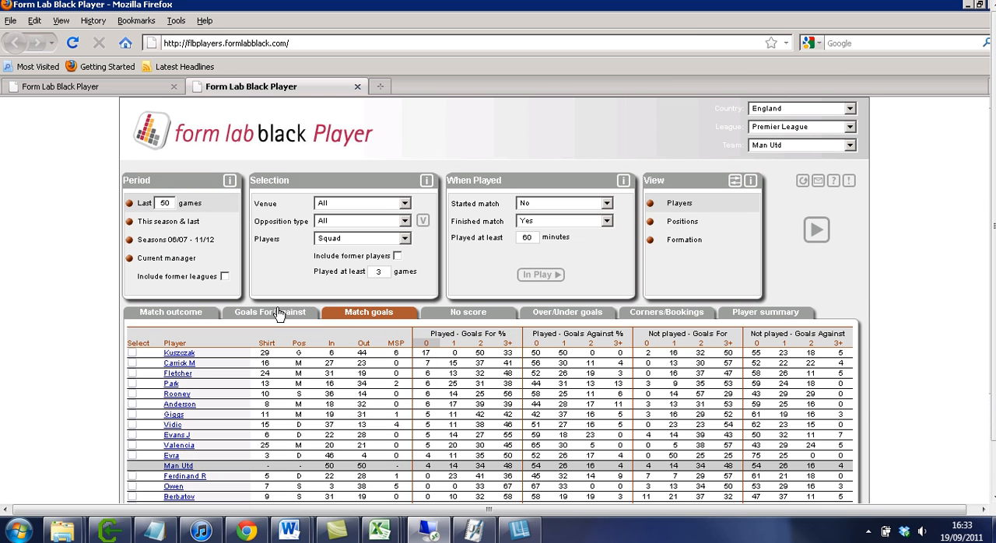
Compare the Man Utd squad's Match goals, Over/Under goals and No score results.
{"action": "left_click", "coordinate": [268, 313]}
{"action": "left_click", "coordinate": [371, 315]}
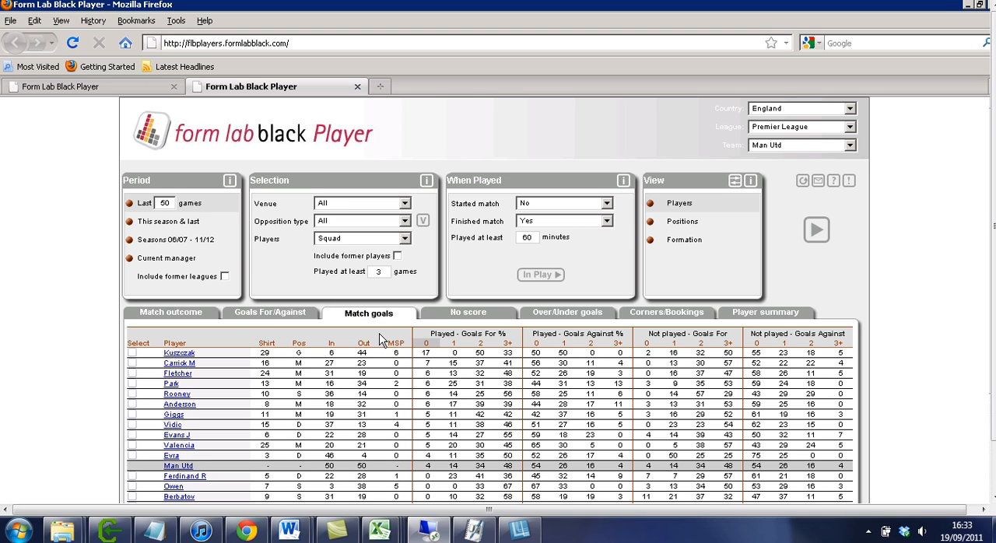
{"action": "left_click", "coordinate": [573, 319]}
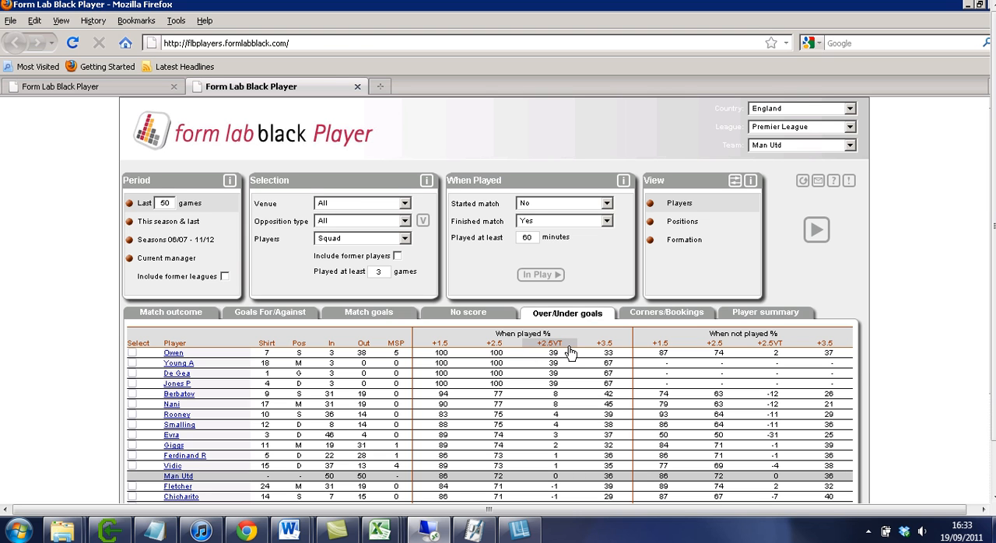
{"action": "mouse_move", "coordinate": [570, 353]}
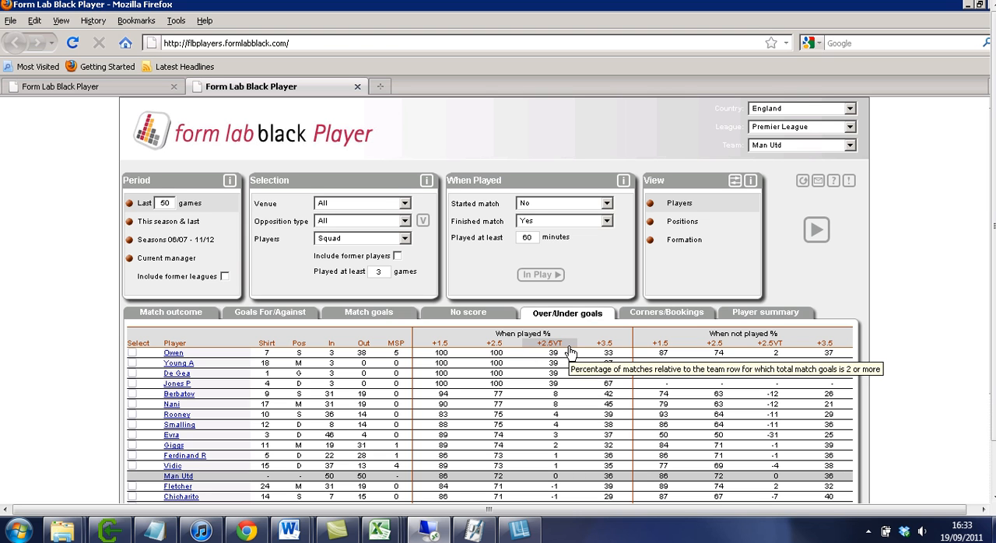
{"action": "left_click", "coordinate": [502, 319]}
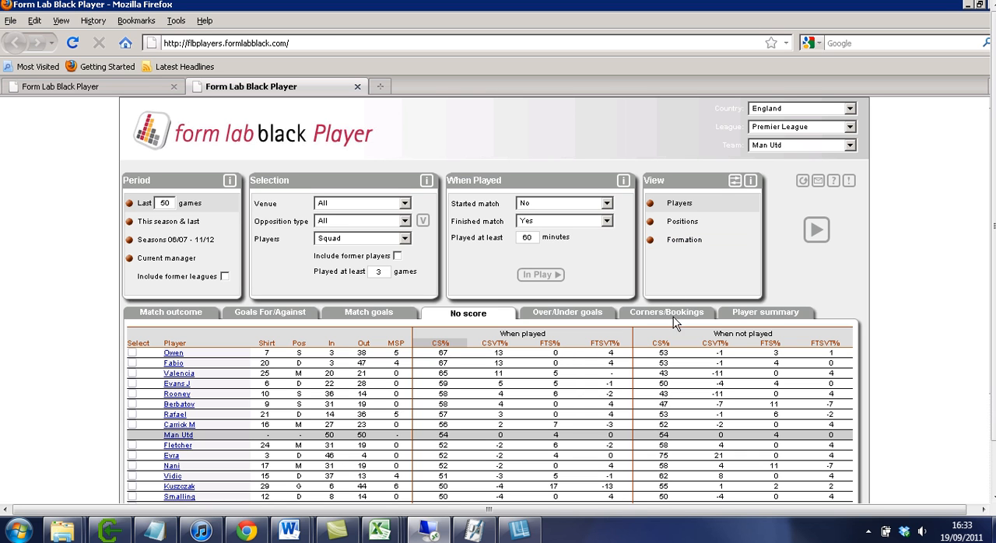
Run the Positions analysis for combinations of 2 defenders in the Man Utd squad.
{"action": "left_click", "coordinate": [686, 224]}
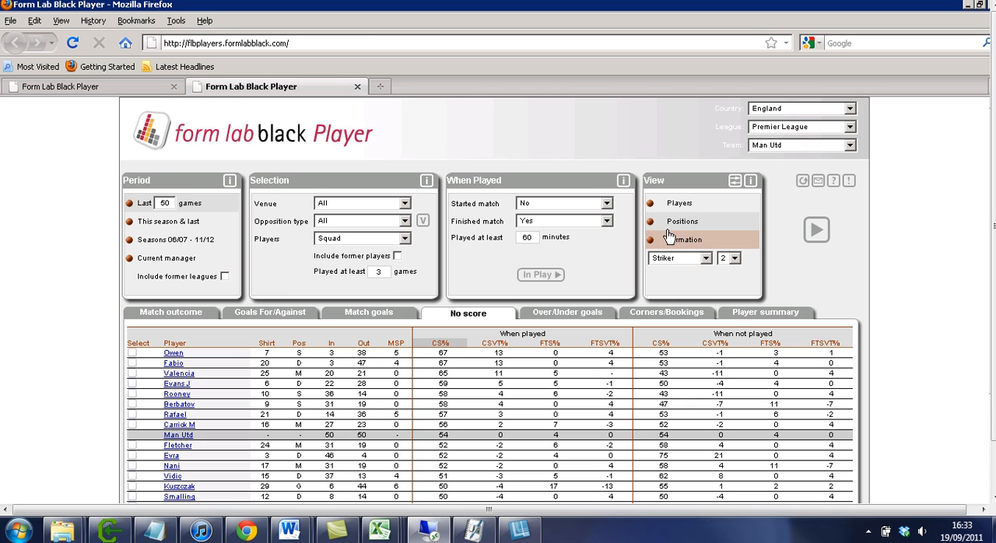
{"action": "left_click", "coordinate": [686, 258]}
{"action": "left_click", "coordinate": [676, 271]}
{"action": "left_click", "coordinate": [817, 241]}
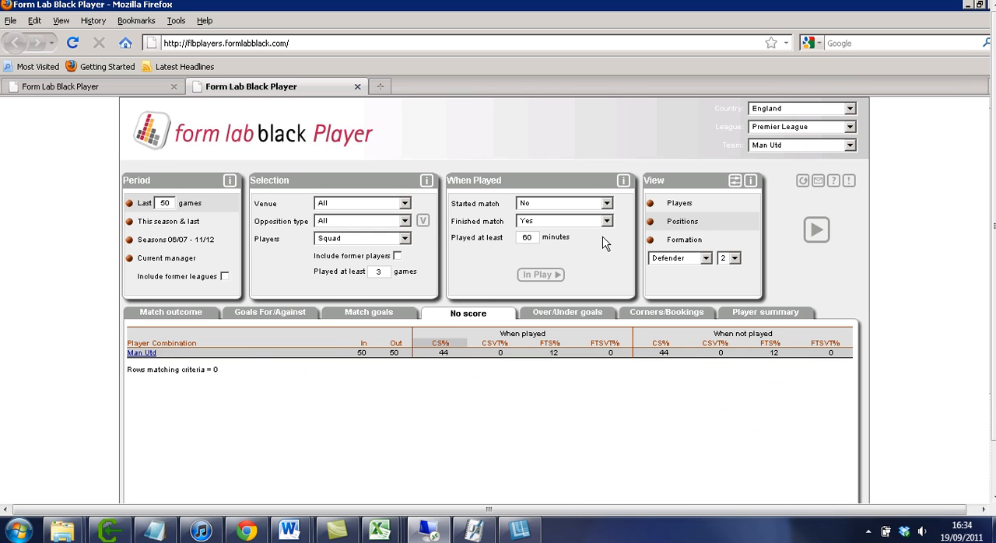
Reset the filters to their defaults, rerun the Positions analysis for pairs of defenders, and review the No score figures.
{"action": "left_click", "coordinate": [803, 183]}
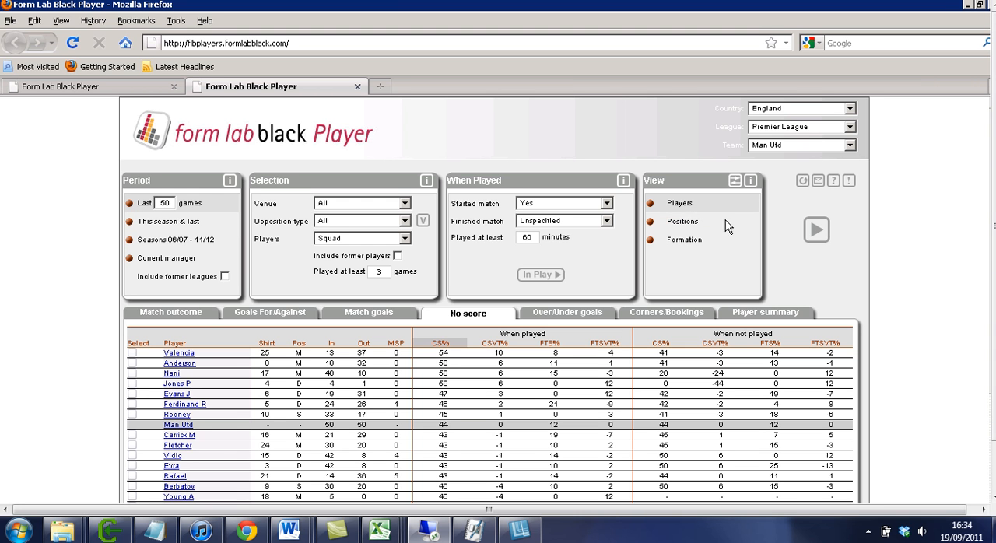
{"action": "left_click", "coordinate": [688, 222]}
{"action": "left_click", "coordinate": [816, 229]}
{"action": "scroll", "coordinate": [835, 235], "scroll_direction": "down", "scroll_amount": 2}
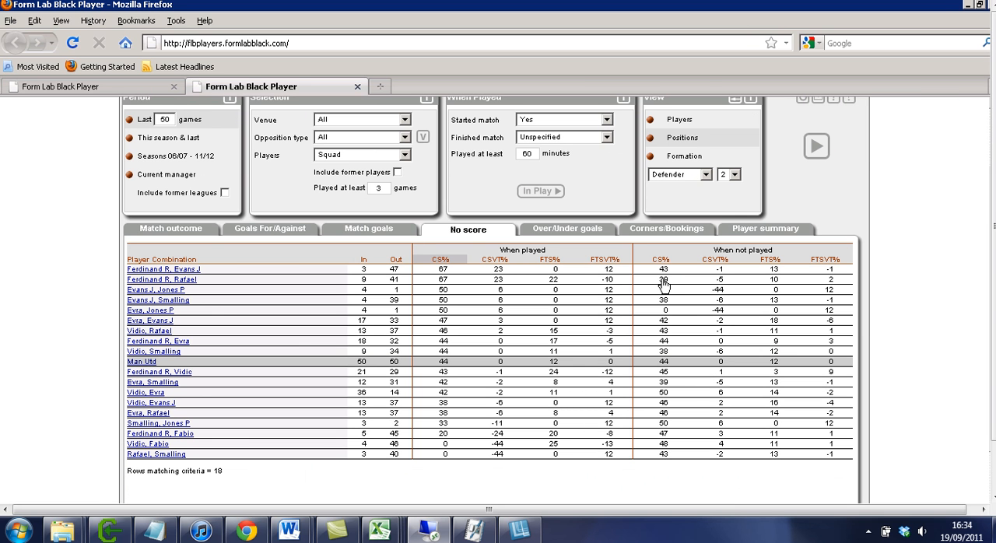
{"action": "scroll", "coordinate": [666, 284], "scroll_direction": "down", "scroll_amount": 2}
{"action": "scroll", "coordinate": [671, 288], "scroll_direction": "up", "scroll_amount": 2}
{"action": "scroll", "coordinate": [644, 340], "scroll_direction": "up", "scroll_amount": 2}
Change the analysed position to Striker, rerun the analysis for pairs, and examine their No score figures.
{"action": "left_click", "coordinate": [679, 258]}
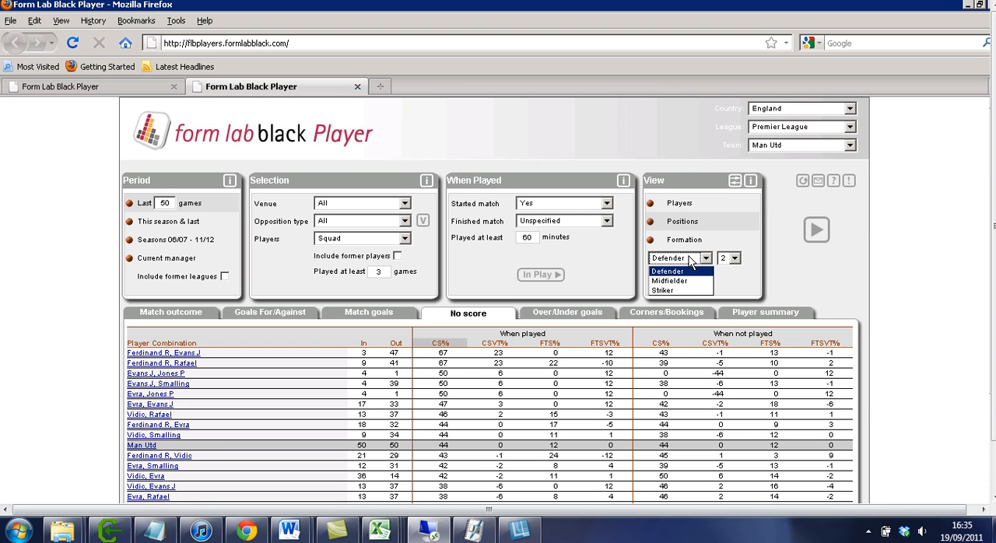
{"action": "left_click", "coordinate": [674, 290]}
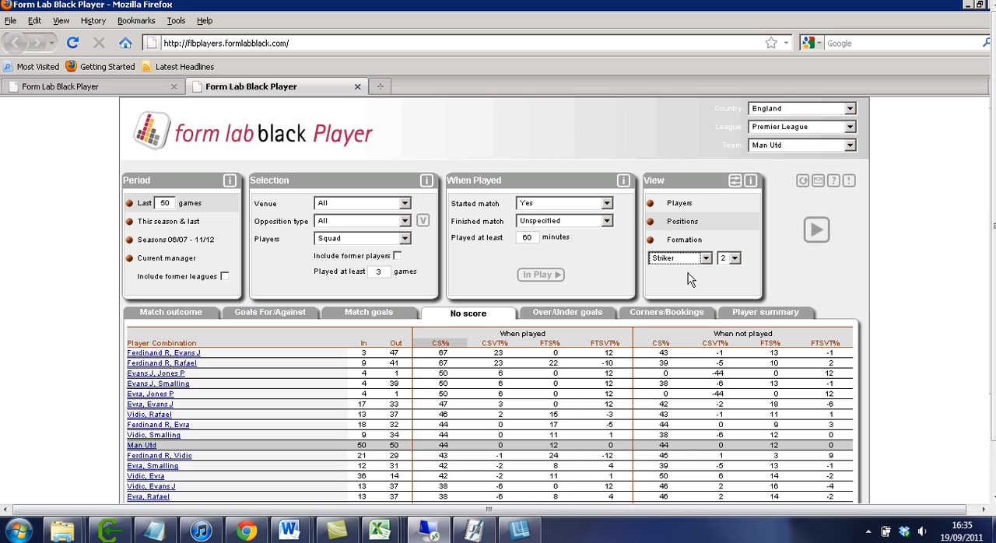
{"action": "left_click", "coordinate": [814, 230]}
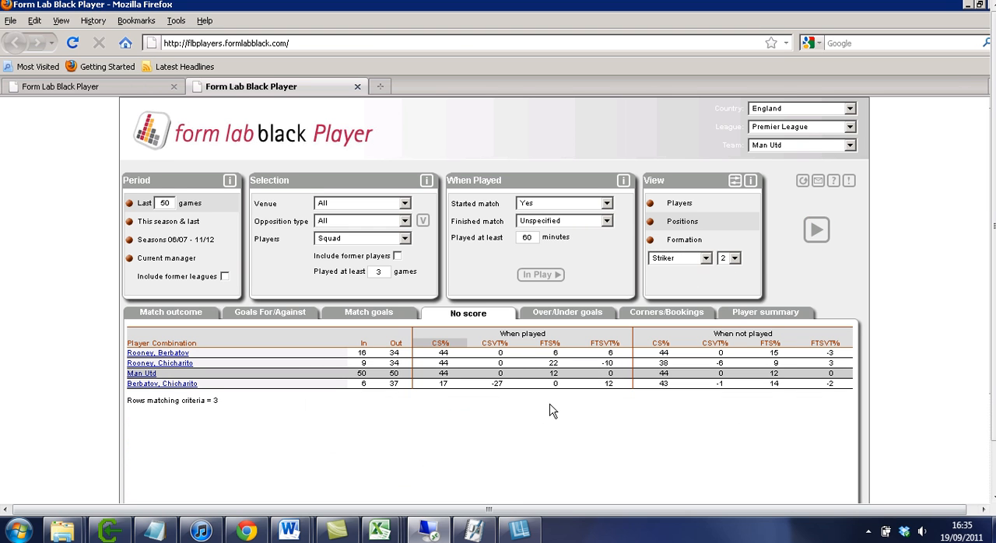
{"action": "mouse_move", "coordinate": [551, 347]}
{"action": "mouse_move", "coordinate": [600, 350]}
{"action": "mouse_move", "coordinate": [508, 351]}
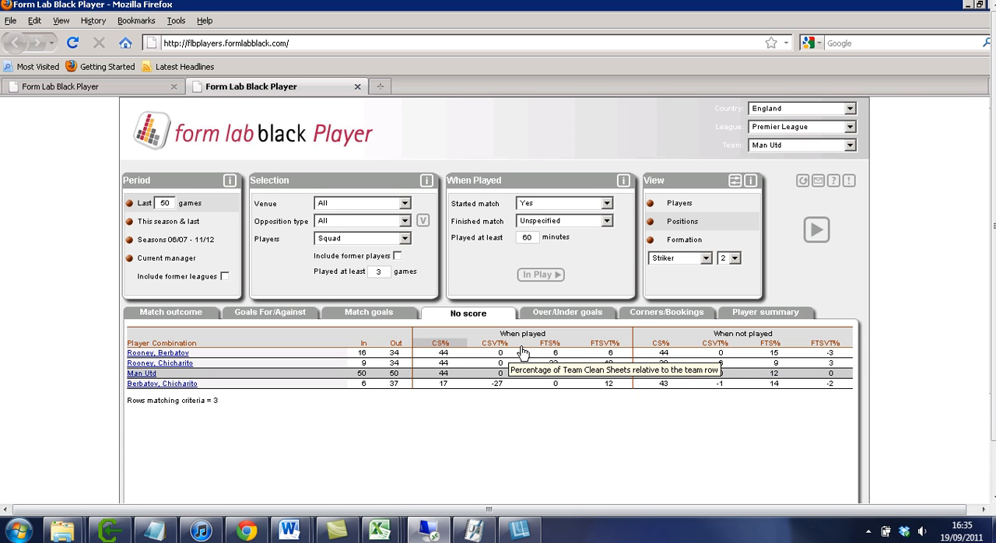
Run the analysis by Formation and show its Match outcome results.
{"action": "left_click", "coordinate": [685, 243]}
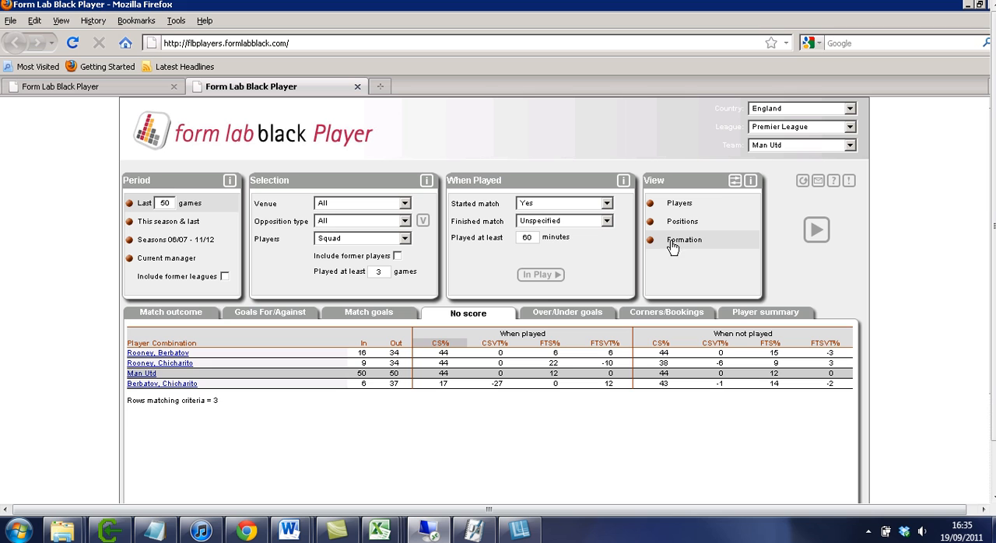
{"action": "left_click", "coordinate": [816, 230]}
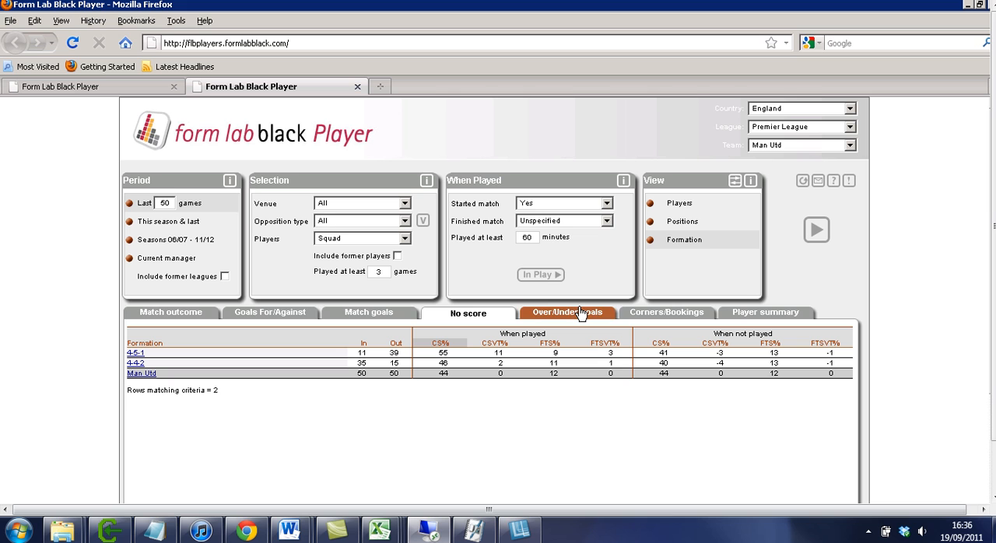
{"action": "left_click", "coordinate": [196, 317]}
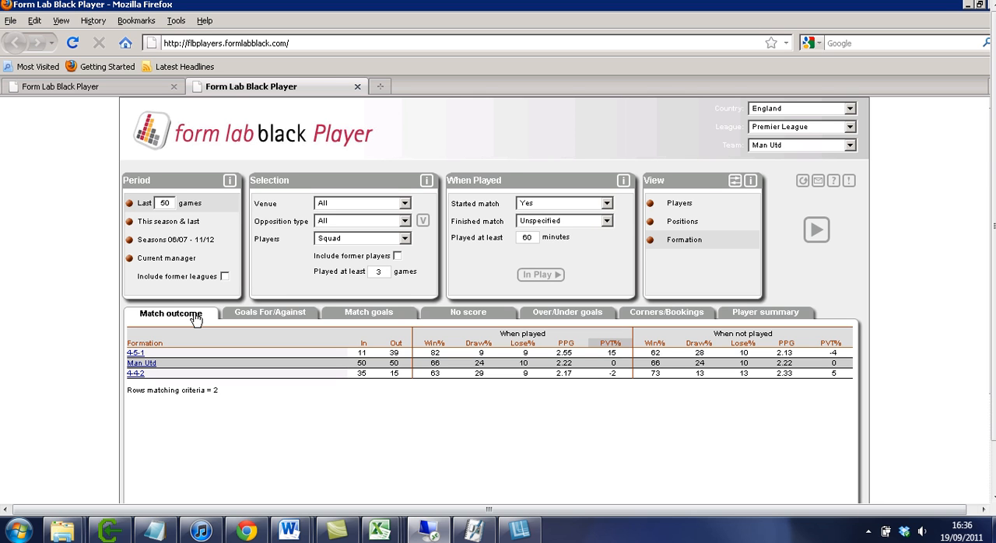
Return the analysis view to Positions for combinations of 2 strikers.
{"action": "left_click", "coordinate": [673, 224]}
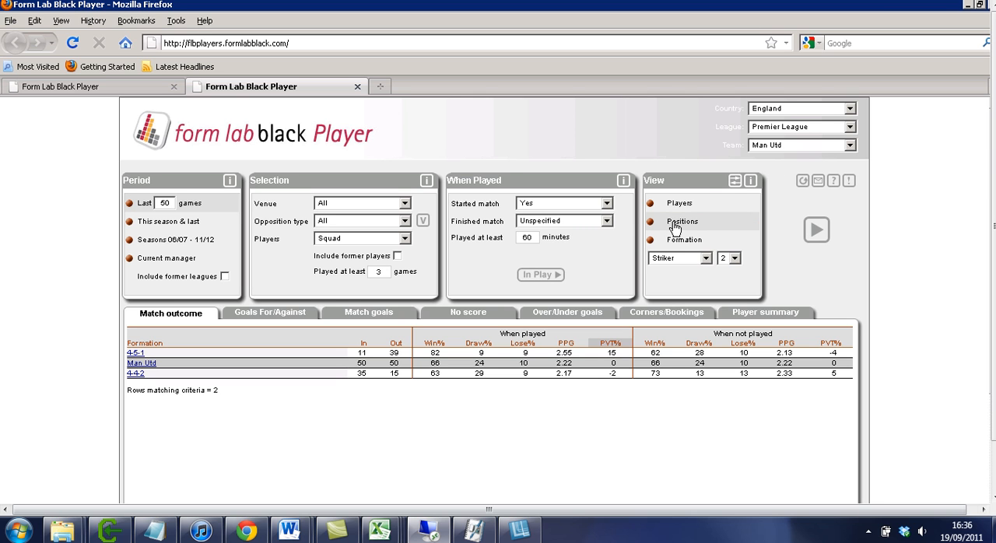